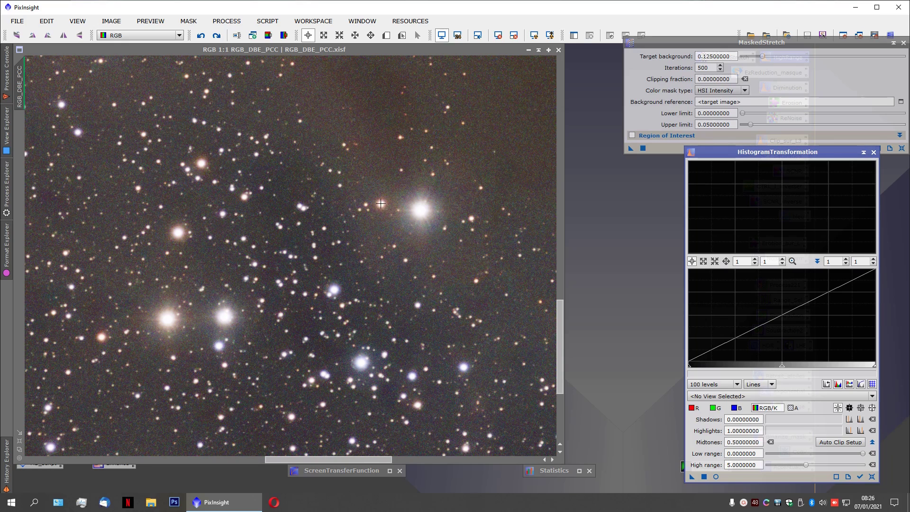
Step: Read out the pixel values at the cores of the bright stars in the RGB_DBE_PCC image
click(381, 203)
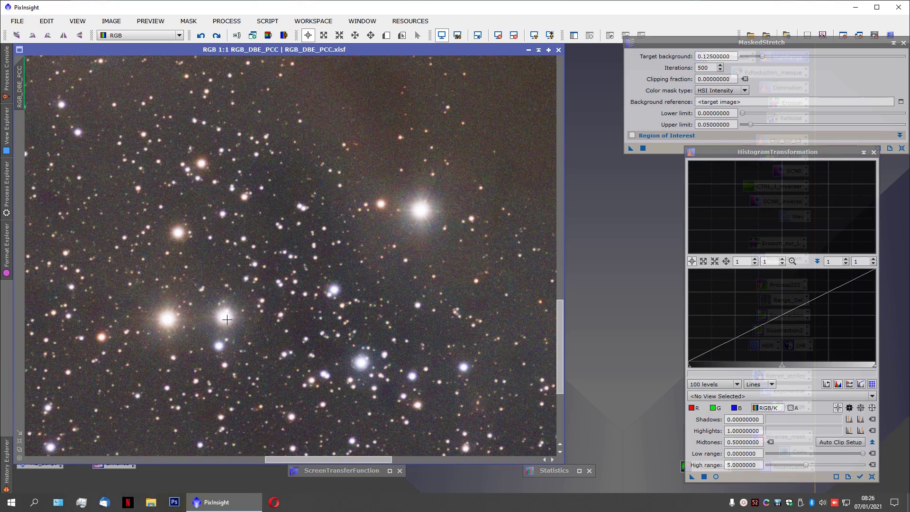
click(225, 318)
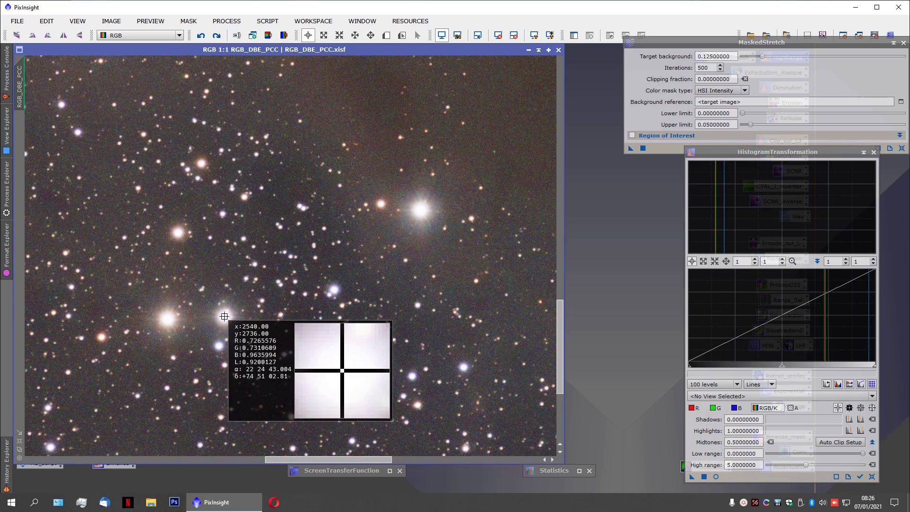
click(167, 320)
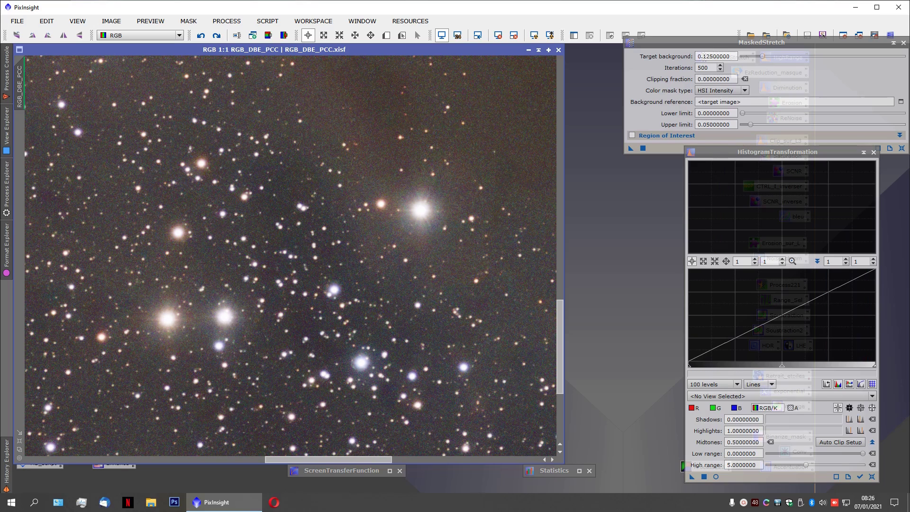
Step: Open a real-time preview of HistogramTransformation, remove the screen stretch from the image, and select RGB_DBE_PCC as the histogram's view
click(716, 476)
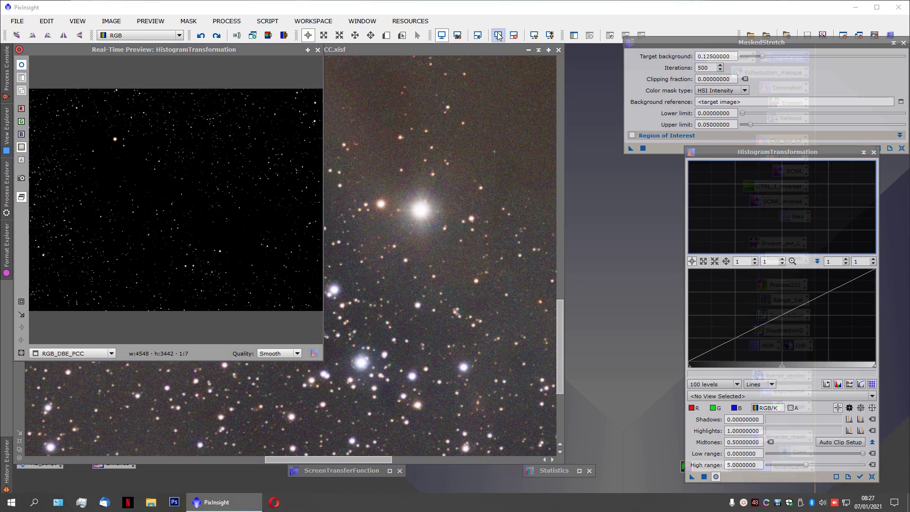
click(498, 36)
drag(259, 49, 531, 76)
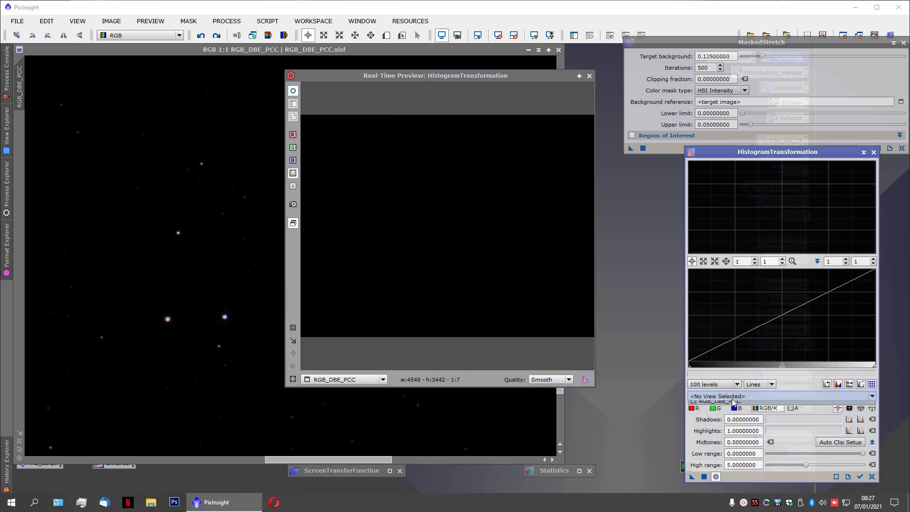
click(733, 396)
click(733, 407)
Step: Set the HistogramTransformation high range to 1 and lower the midtones to 0.00253165 for a strong stretch
drag(783, 366, 702, 364)
drag(806, 467, 768, 465)
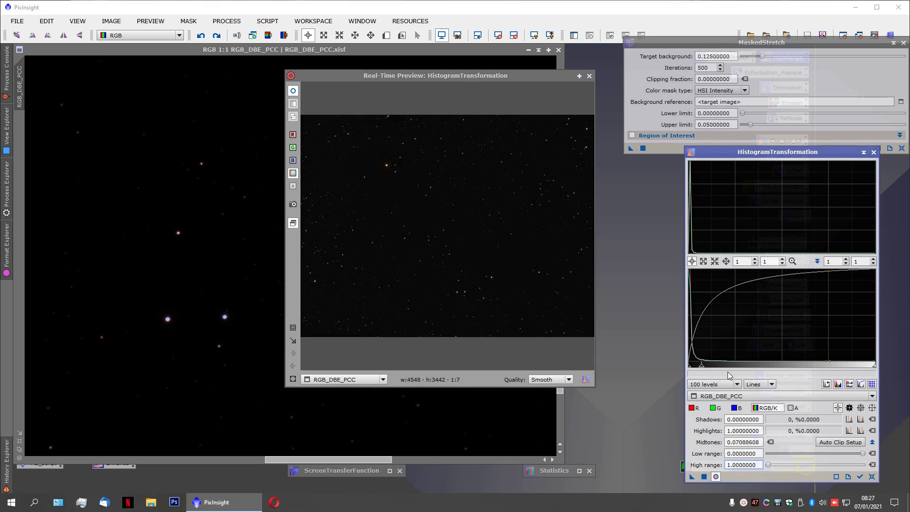
drag(703, 366, 689, 366)
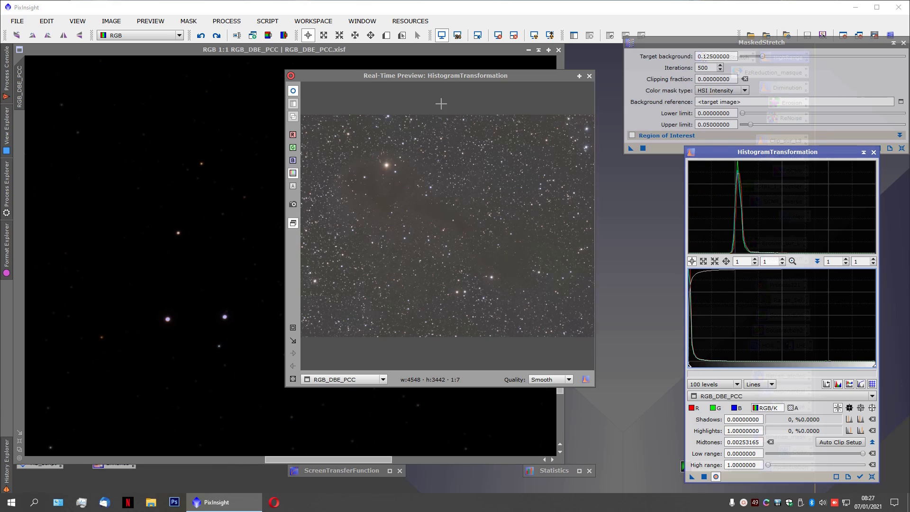
Step: Compare the original and stretched pixel values of the bright star cores in the real-time preview, and close the preview
click(309, 290)
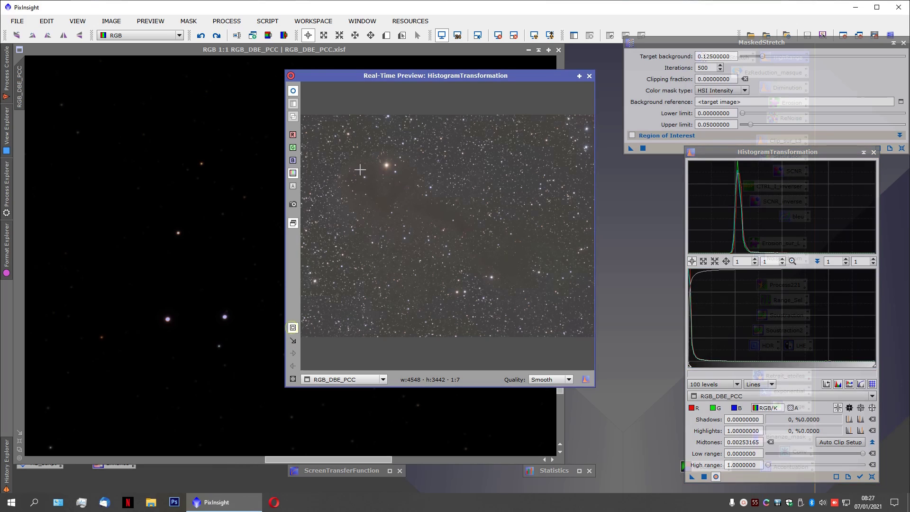
drag(438, 260, 504, 307)
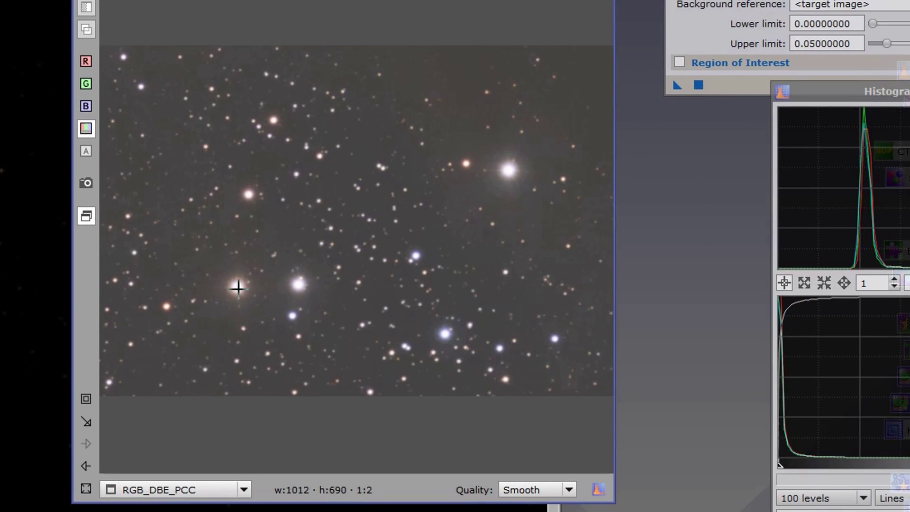
click(237, 287)
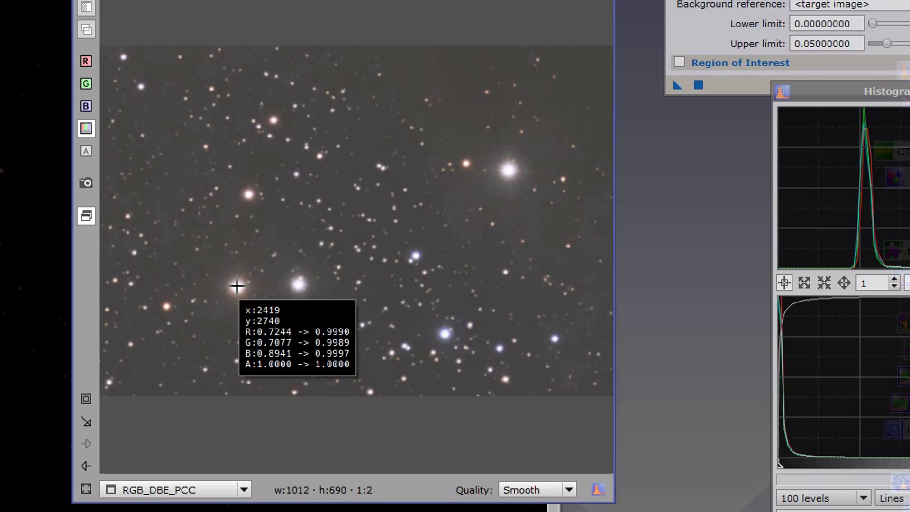
drag(237, 286, 236, 288)
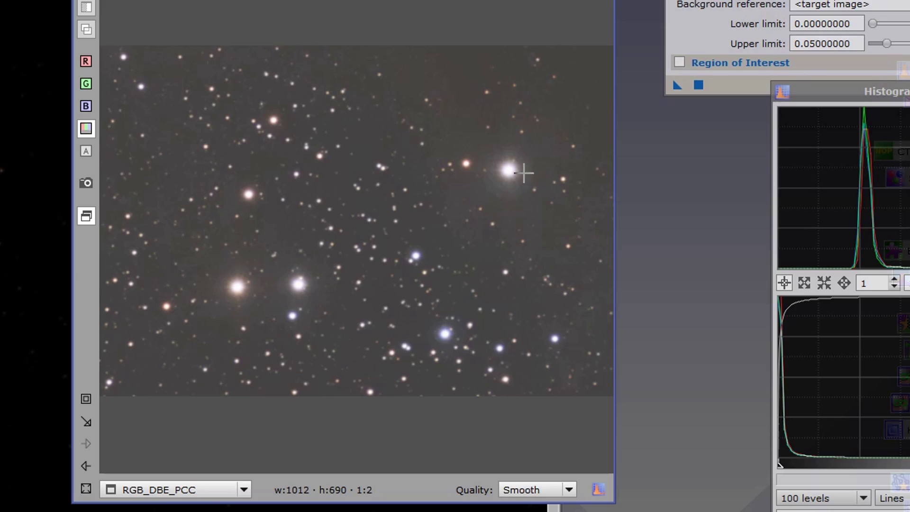
drag(510, 171, 510, 170)
drag(446, 333, 444, 334)
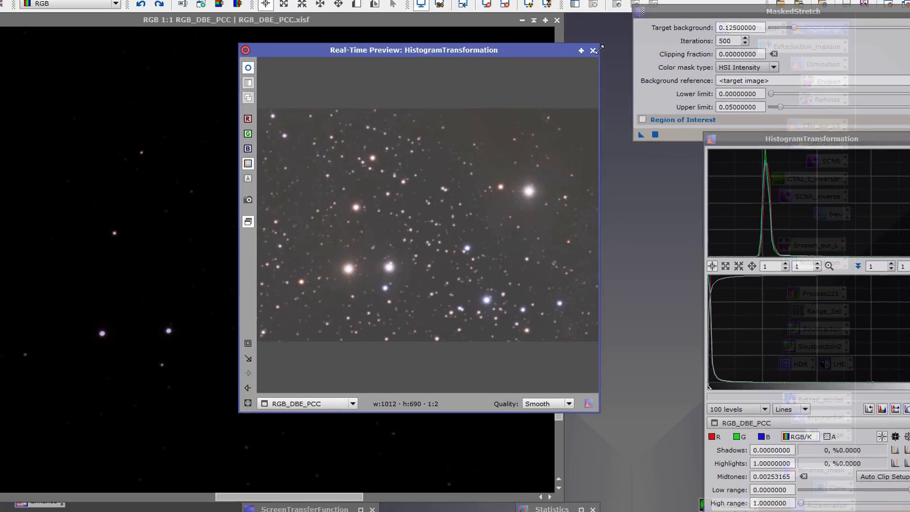
click(590, 76)
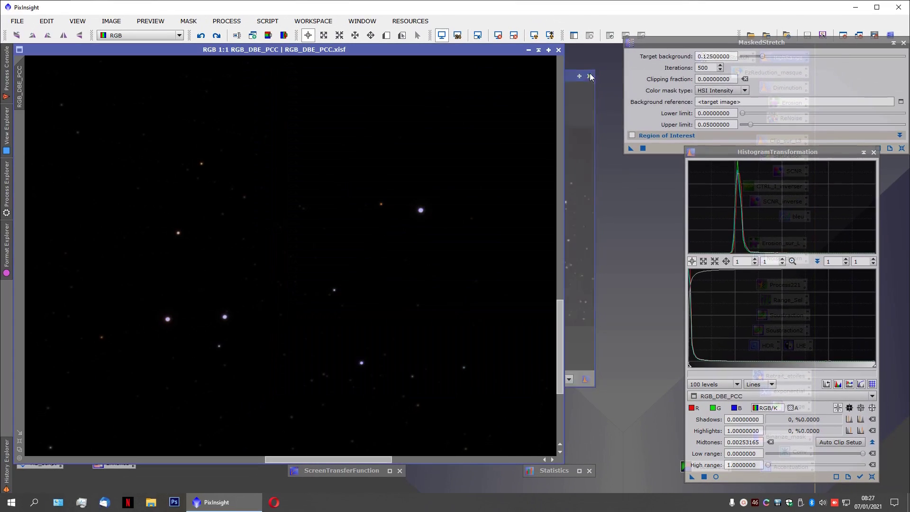
Step: Reset MaskedStretch to its defaults and set 500 iterations with a clipping fraction of 0
drag(739, 42, 682, 50)
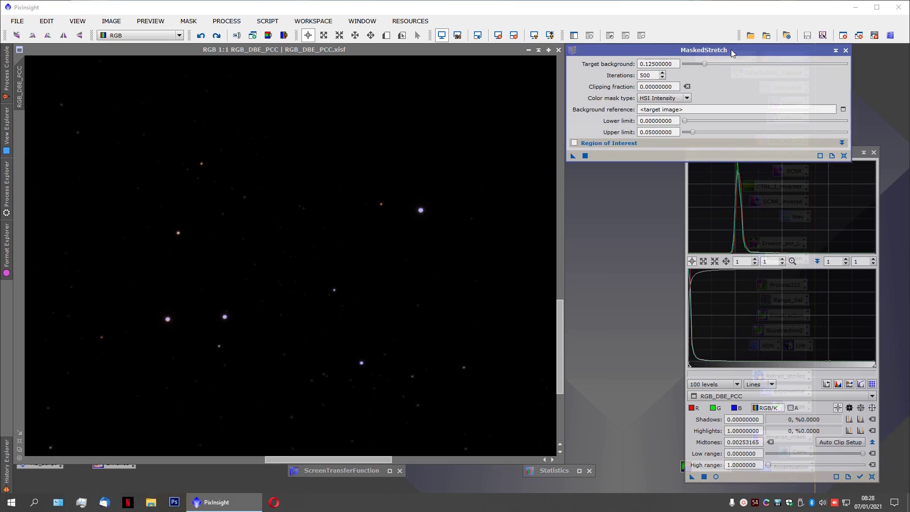
click(844, 155)
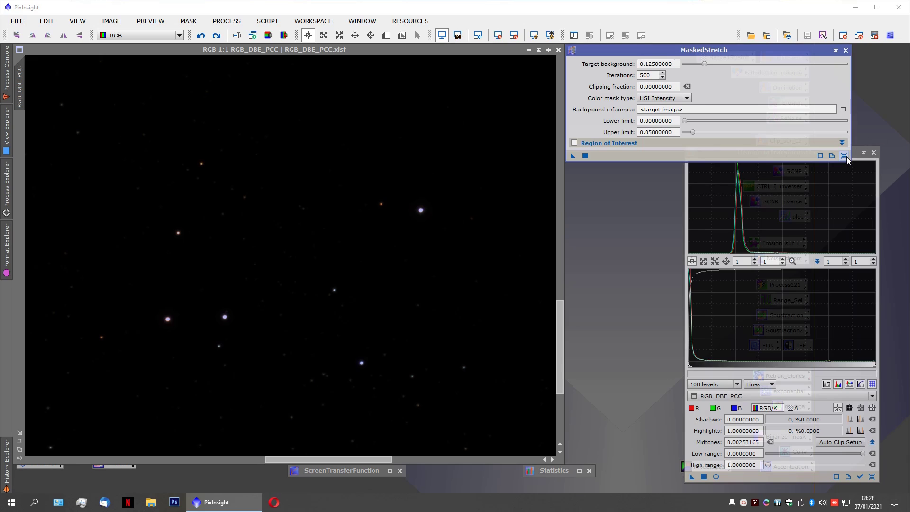
click(657, 74)
drag(650, 76, 629, 74)
text(500)
click(688, 87)
Step: Apply the masked stretch to the RGB_DBE_PCC image by redoing it from the image's history
mouse_move(574, 156)
mouse_down()
mouse_move(266, 219)
mouse_move(612, 127)
mouse_move(574, 158)
mouse_up()
right_click(366, 161)
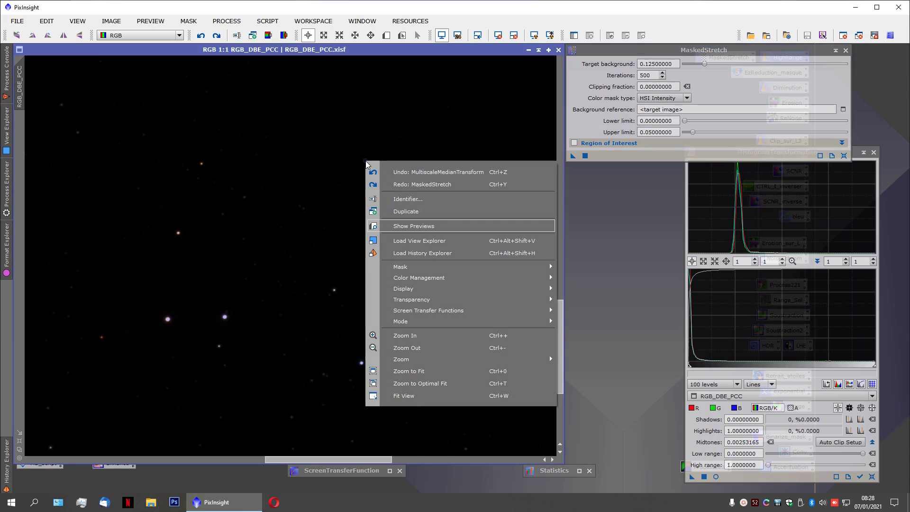
click(402, 185)
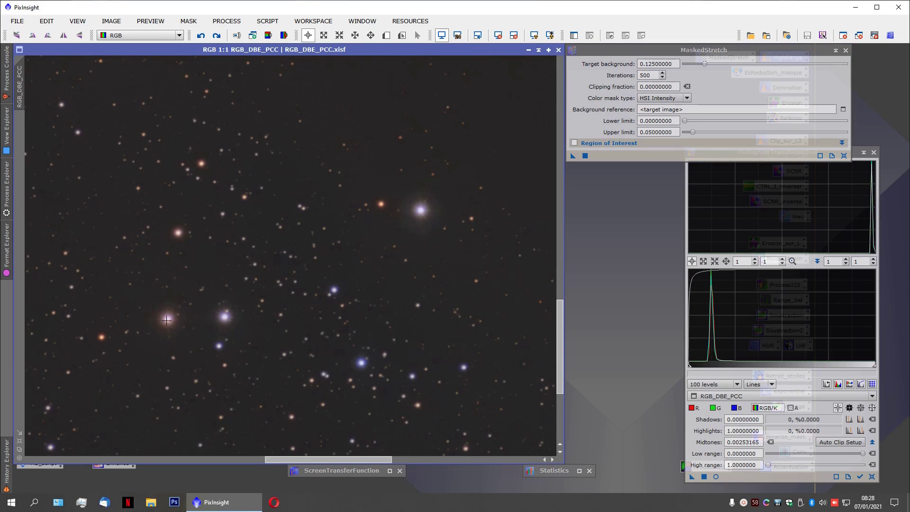
Step: Read out the pixel values of the bright star cores in the masked-stretched image
click(168, 319)
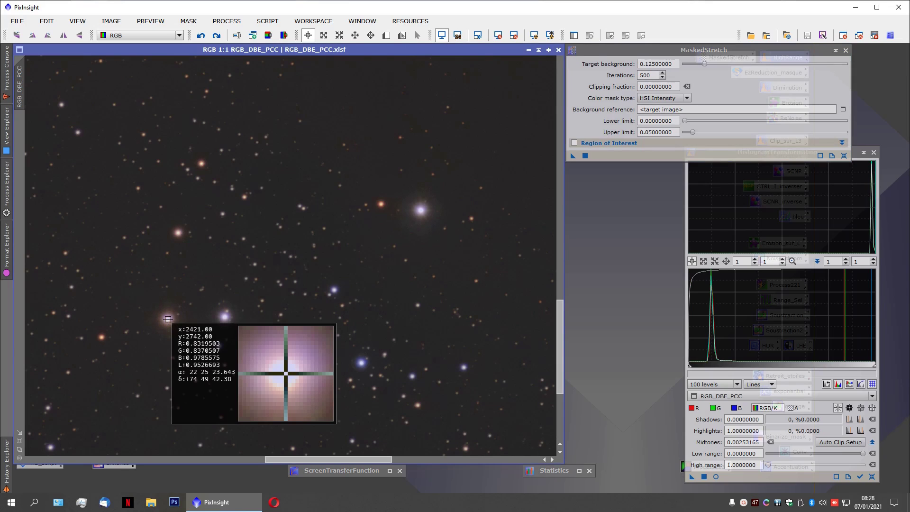
drag(168, 319, 167, 319)
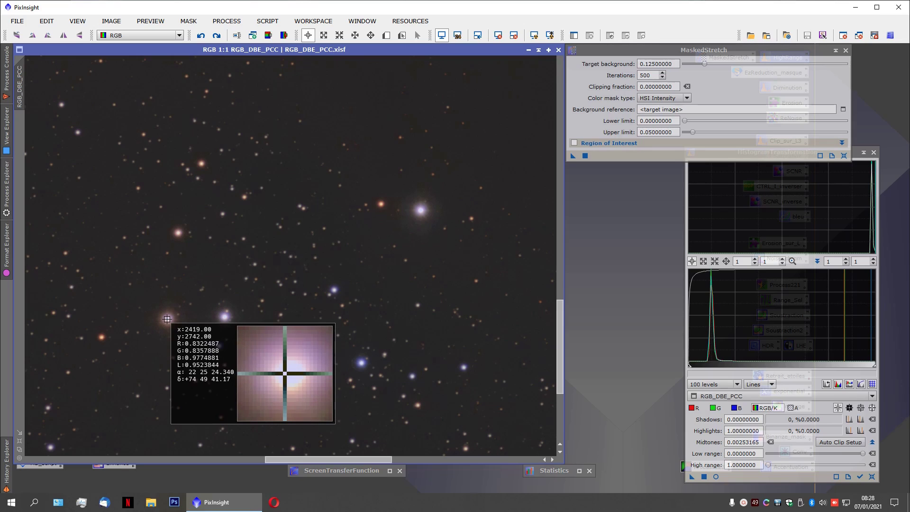
drag(167, 319, 167, 319)
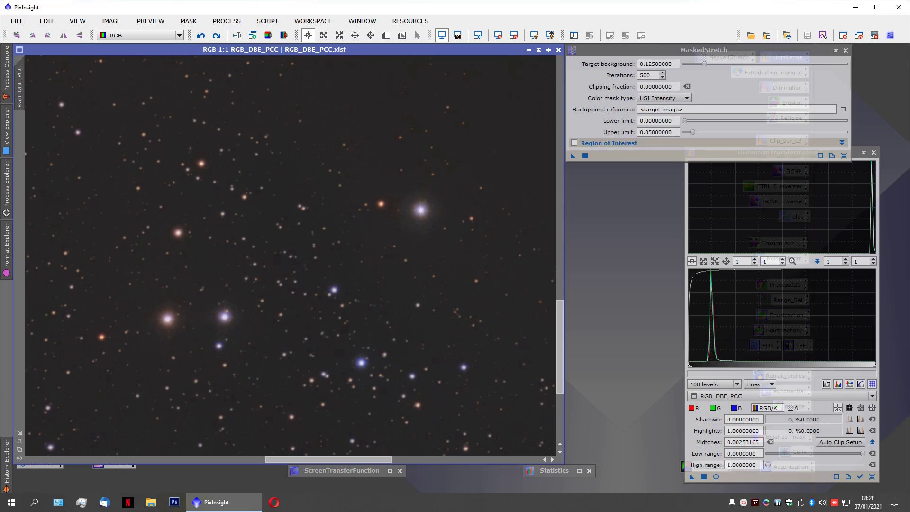
drag(421, 210, 421, 210)
Step: Close MaskedStretch, apply a reset HistogramTransformation with a high range of 5 to the image, and check a bright star's pixel values
click(846, 50)
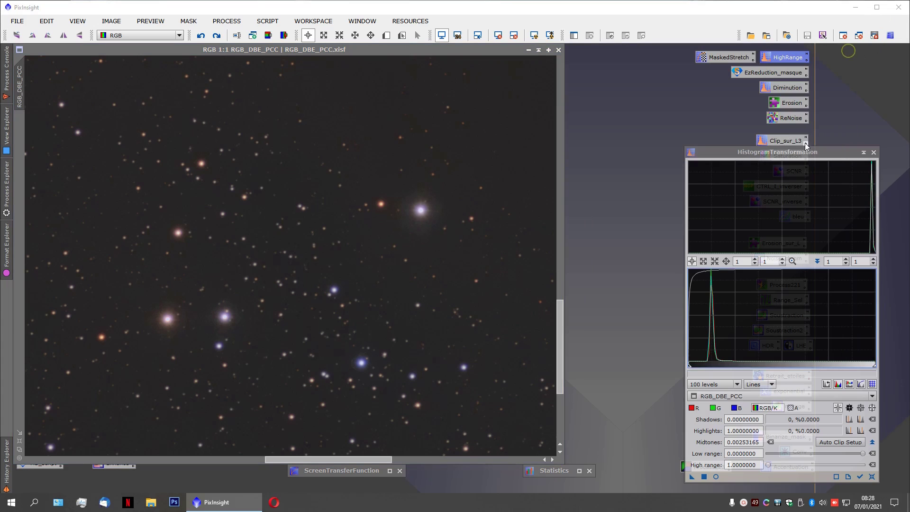
drag(804, 153, 738, 55)
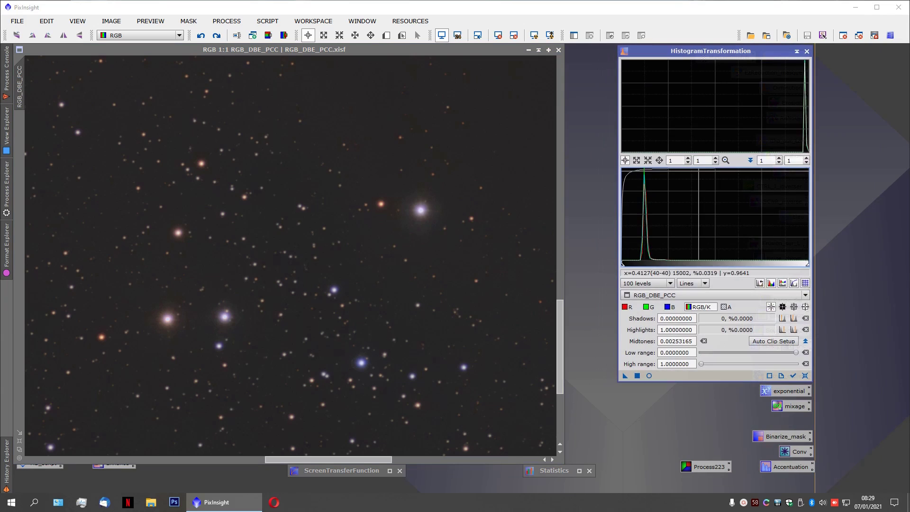
click(805, 376)
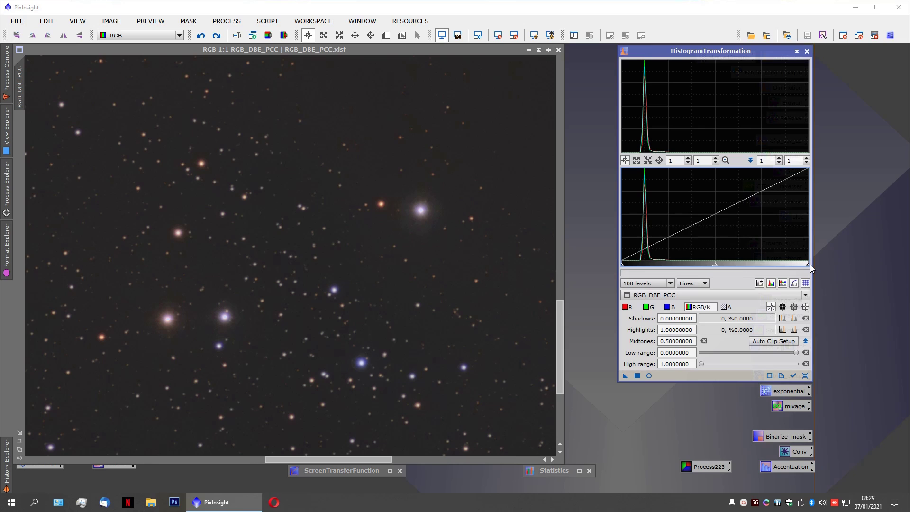
click(624, 366)
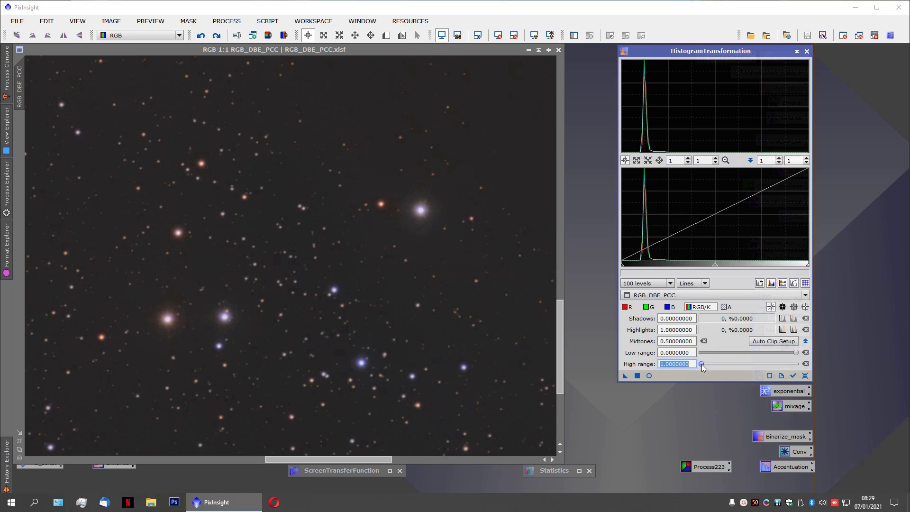
drag(702, 364, 740, 370)
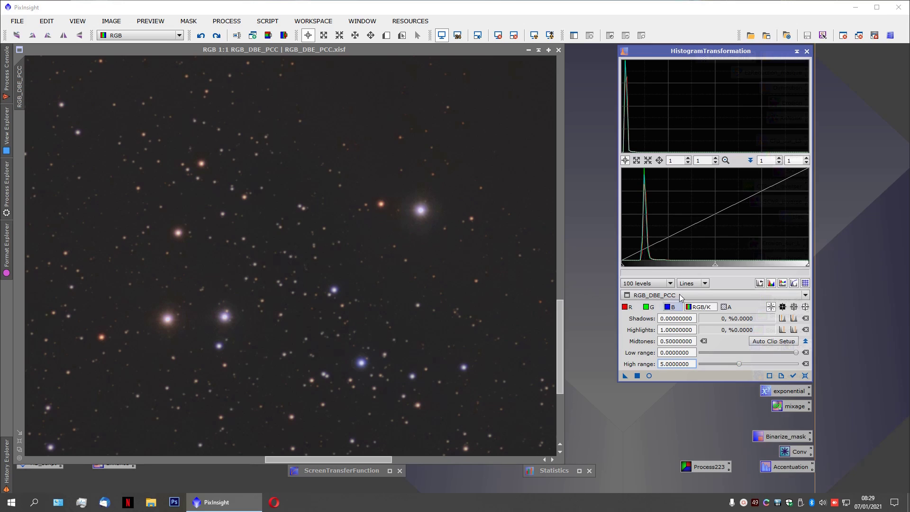
click(638, 376)
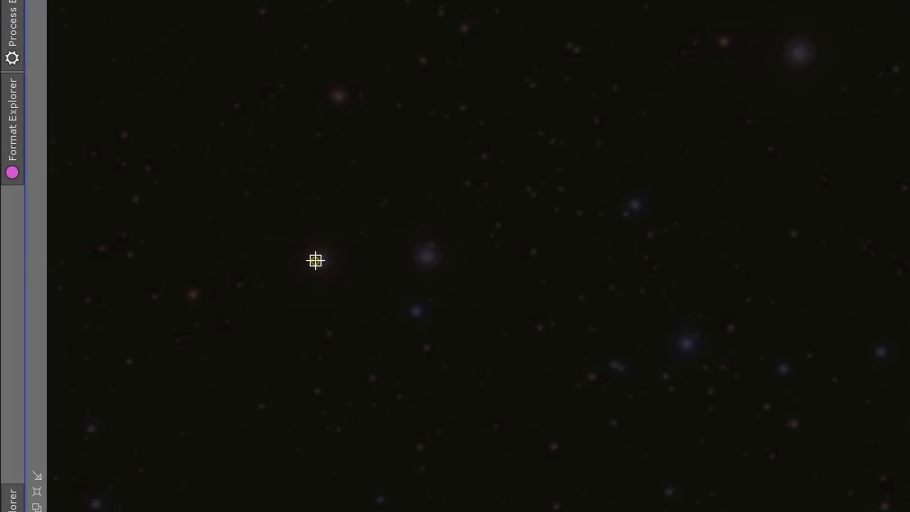
drag(314, 261, 319, 260)
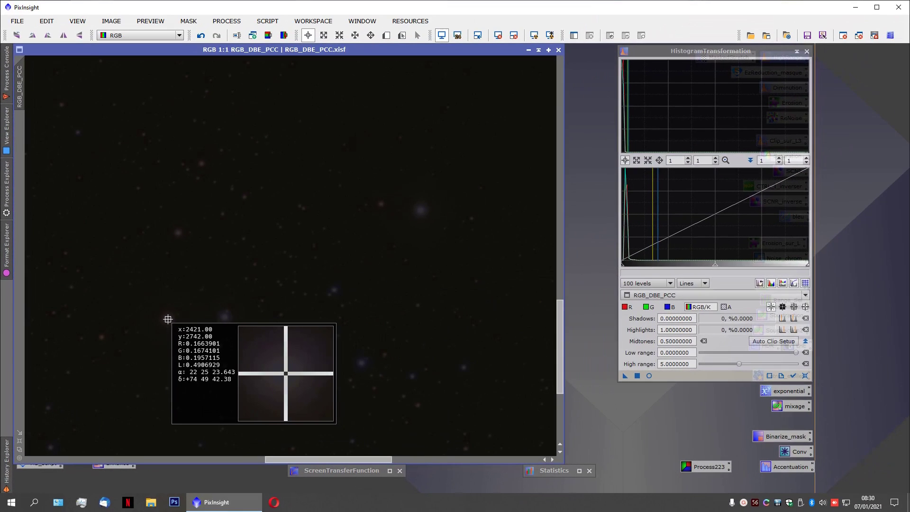
drag(168, 319, 166, 318)
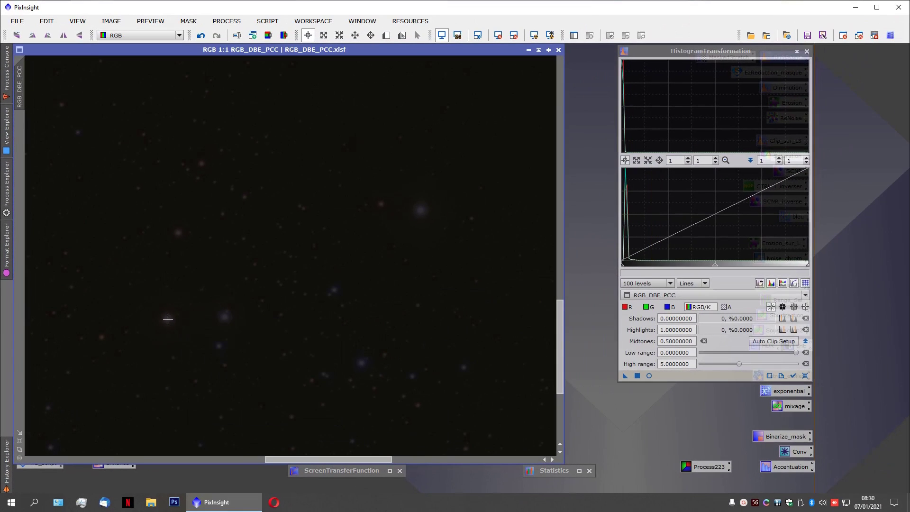
Step: Reset HistogramTransformation and lower its midtones to 0.17468354
click(804, 376)
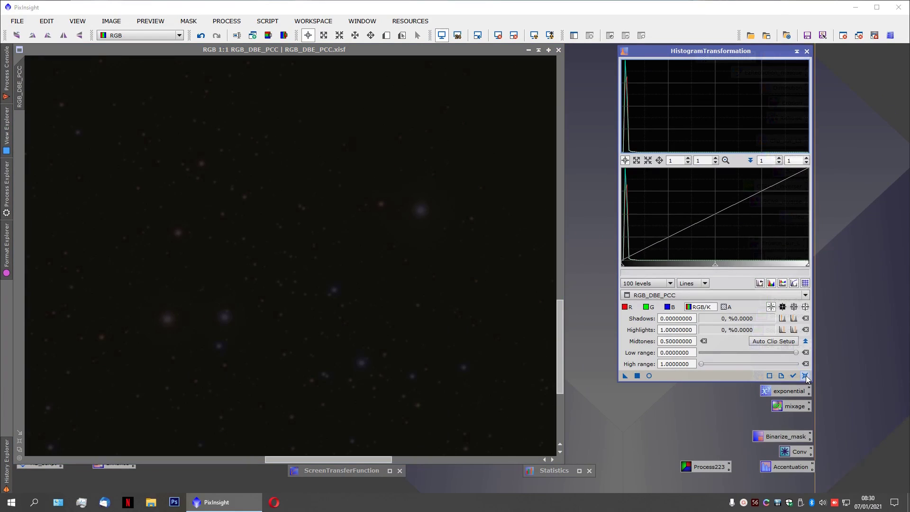
click(804, 375)
drag(717, 265, 654, 265)
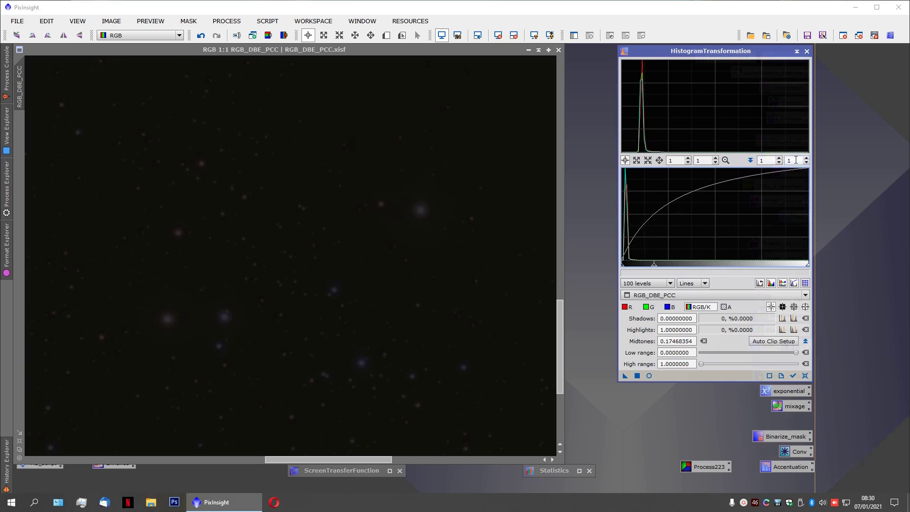
Step: Magnify the output histogram vertically to 900, show its base, and read where a bright star's pixel values fall in it
text(00)
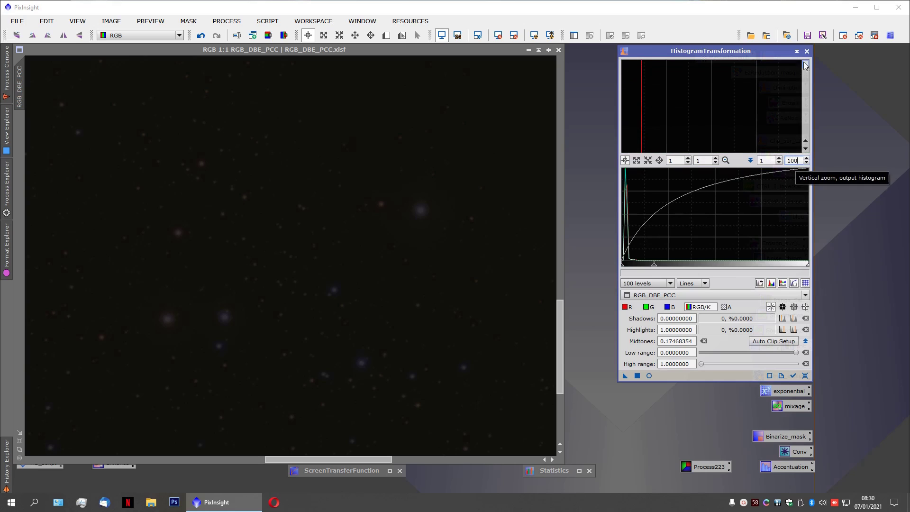
key(BackSpace)
key(BackSpace)
key(BackSpace)
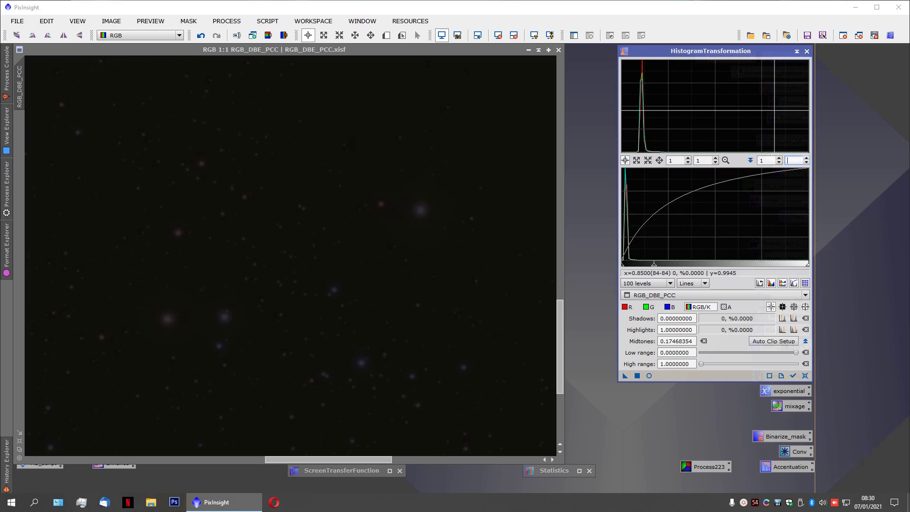
text(90)
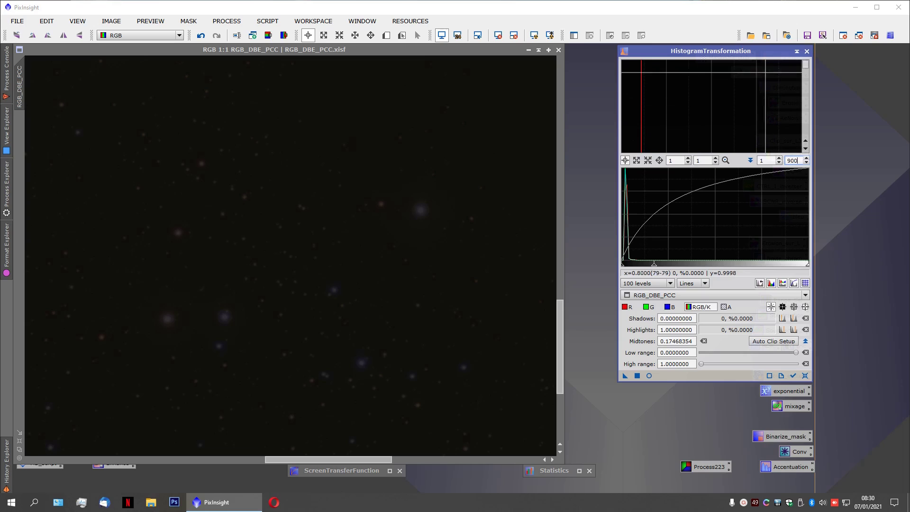
text(0)
drag(806, 63, 808, 138)
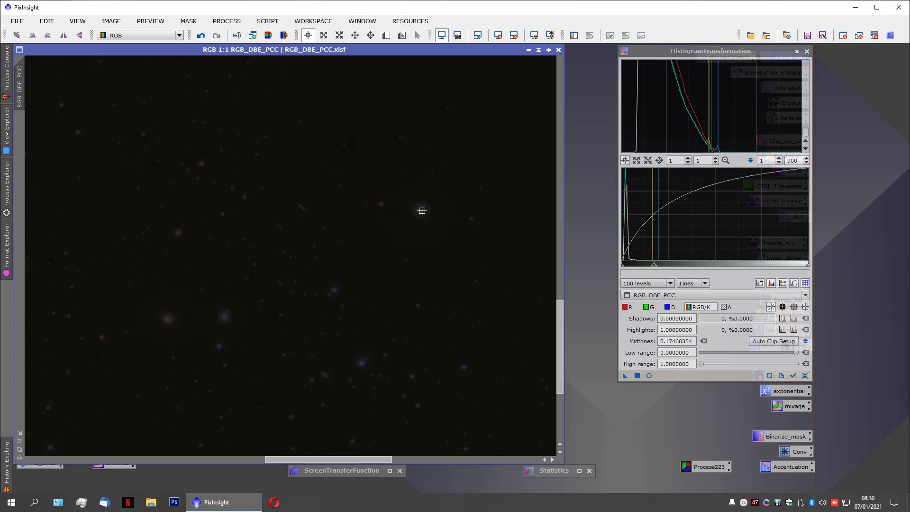
drag(419, 212, 421, 210)
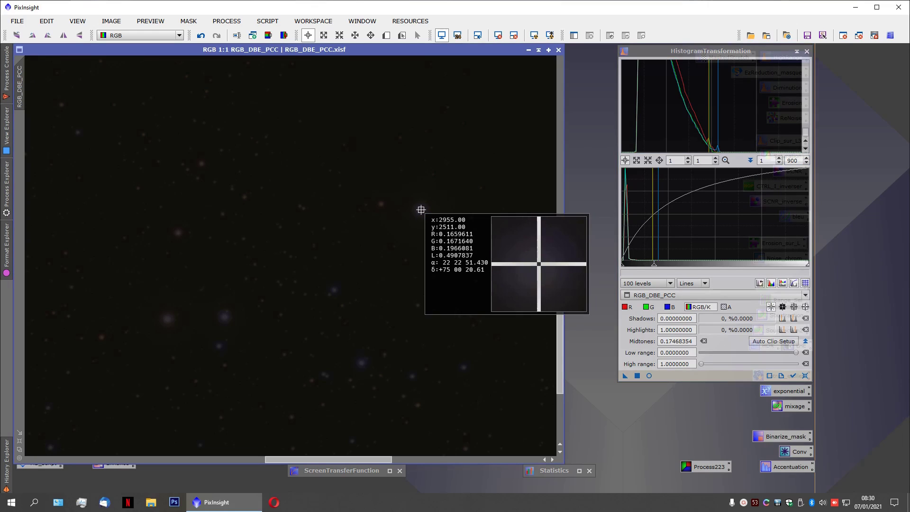
Step: Lower the midtones to 0.07594937, apply HistogramTransformation to the image, and read out a bright star's pixel values
drag(421, 210, 421, 209)
click(756, 81)
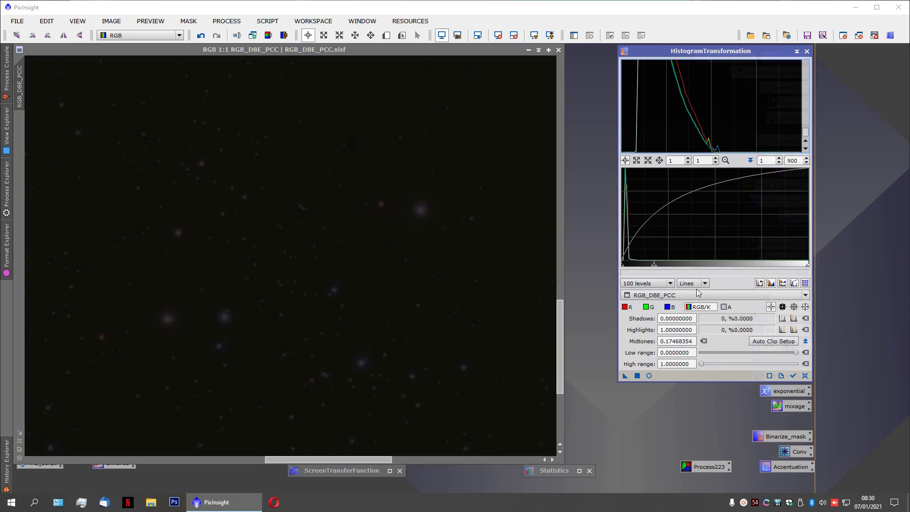
drag(655, 269, 636, 269)
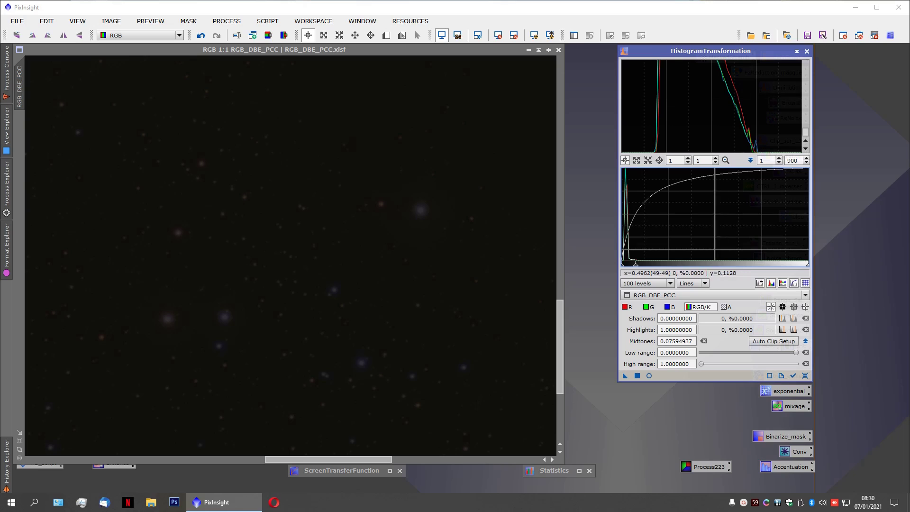
click(638, 375)
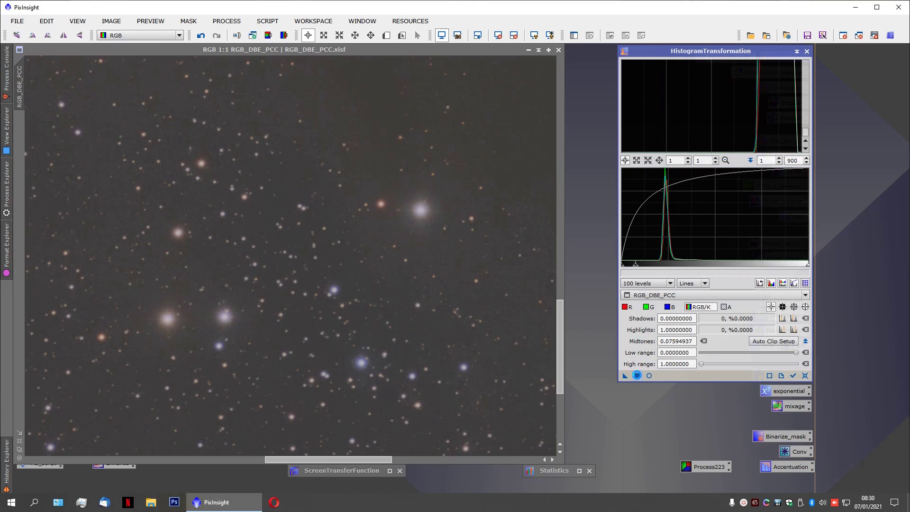
click(167, 320)
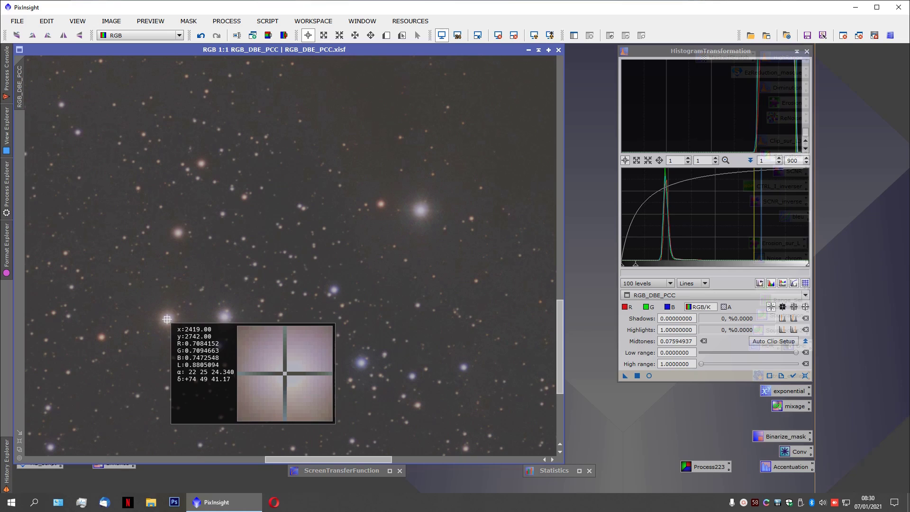
Step: Apply a reset HistogramTransformation with a high range of 5 to the image, reset it again, and read out a bright star
click(804, 376)
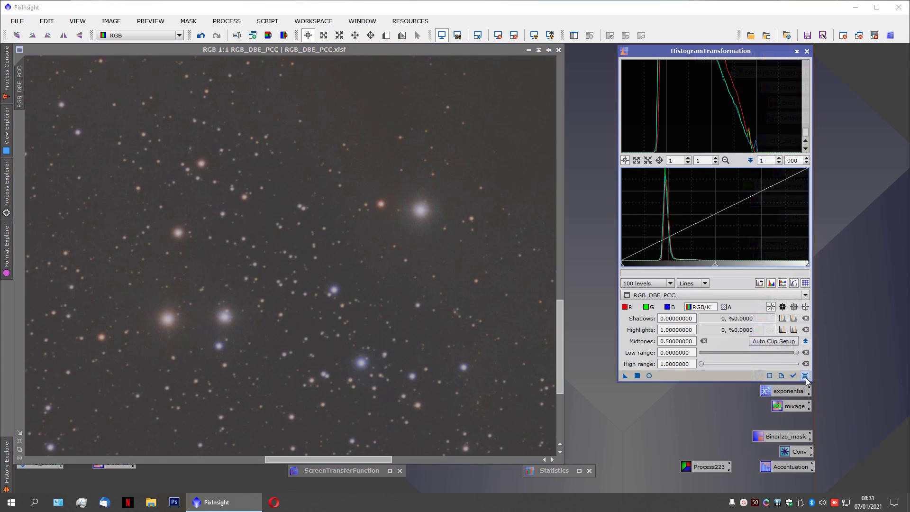
drag(701, 364, 739, 367)
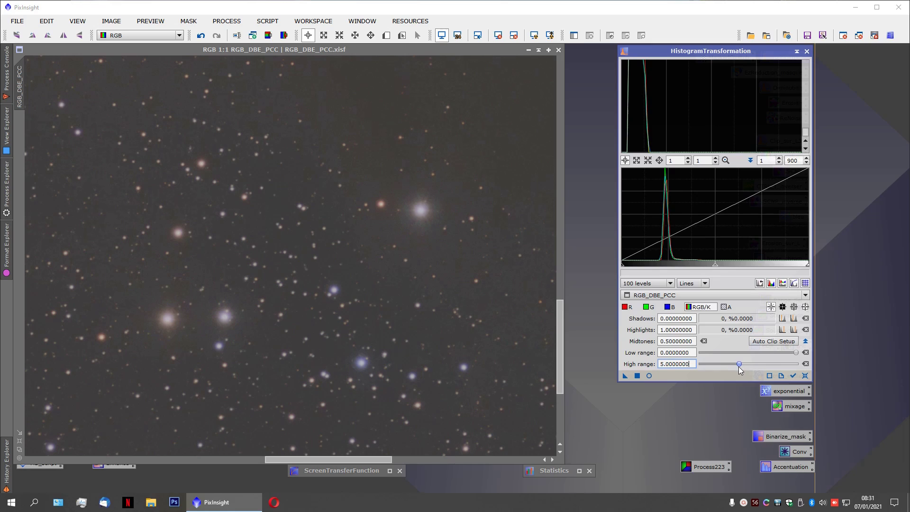
click(637, 376)
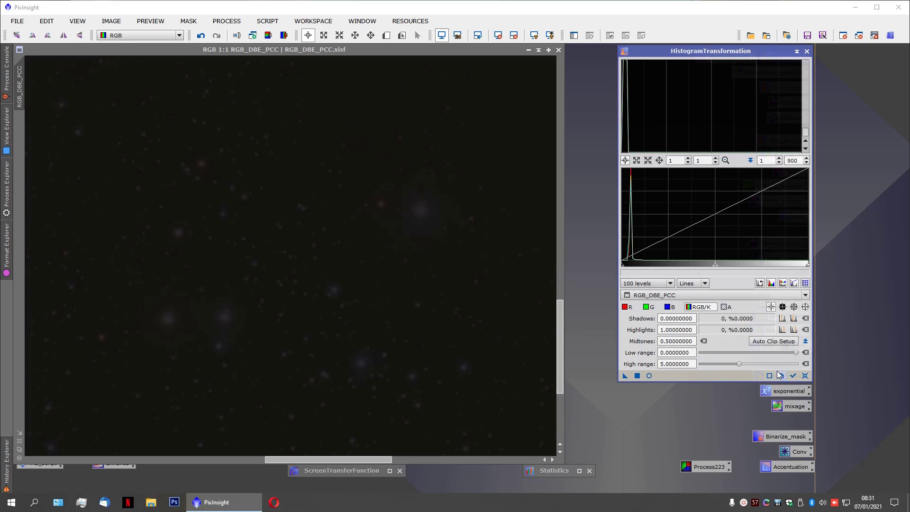
click(806, 376)
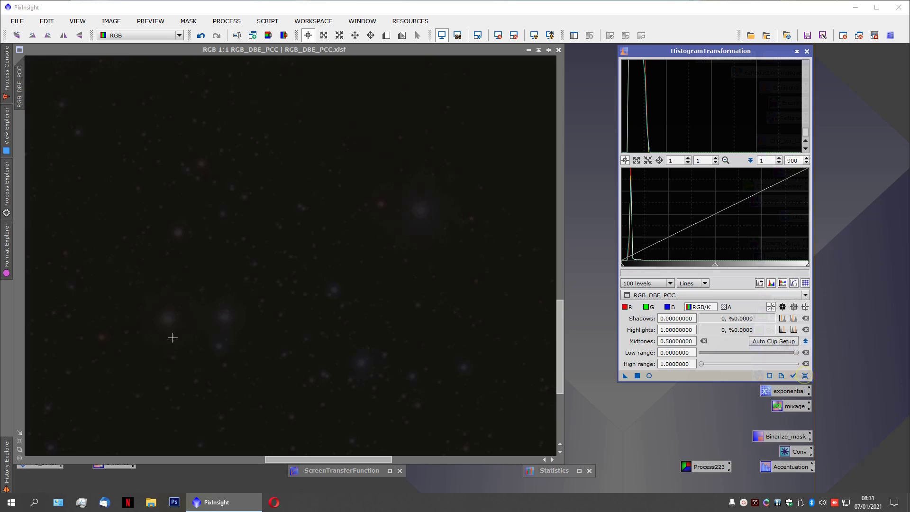
click(169, 319)
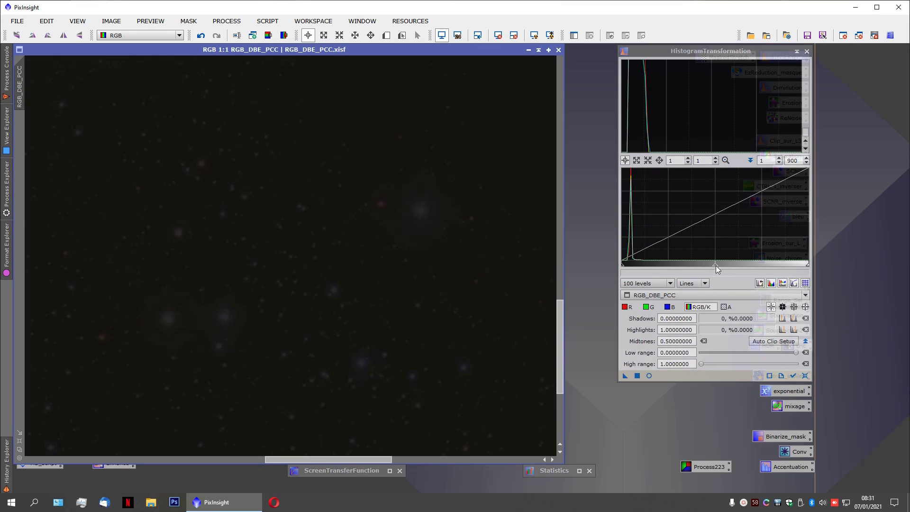
Step: With the output histogram magnified vertically to 100, lower the midtones to 0.06075949, check the bright star's values, and apply the stretch to the image
drag(715, 268, 656, 268)
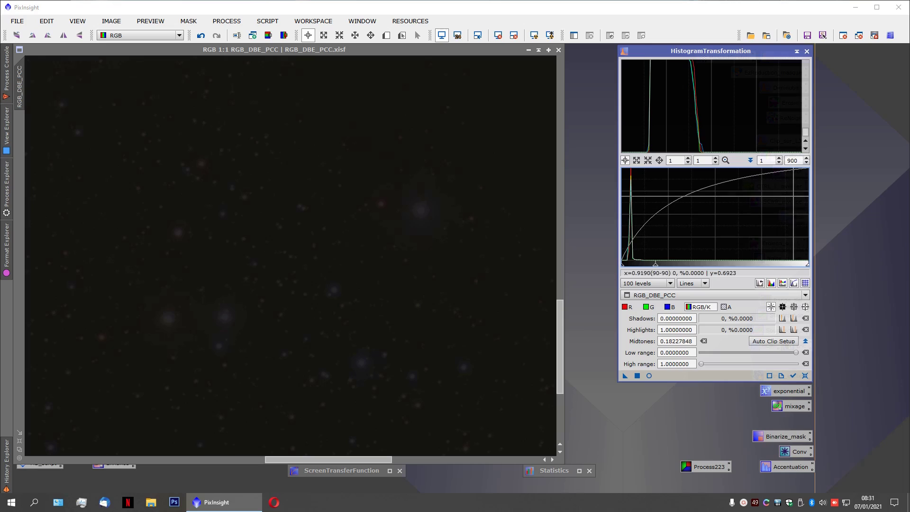
key(BackSpace)
text(1)
key(Return)
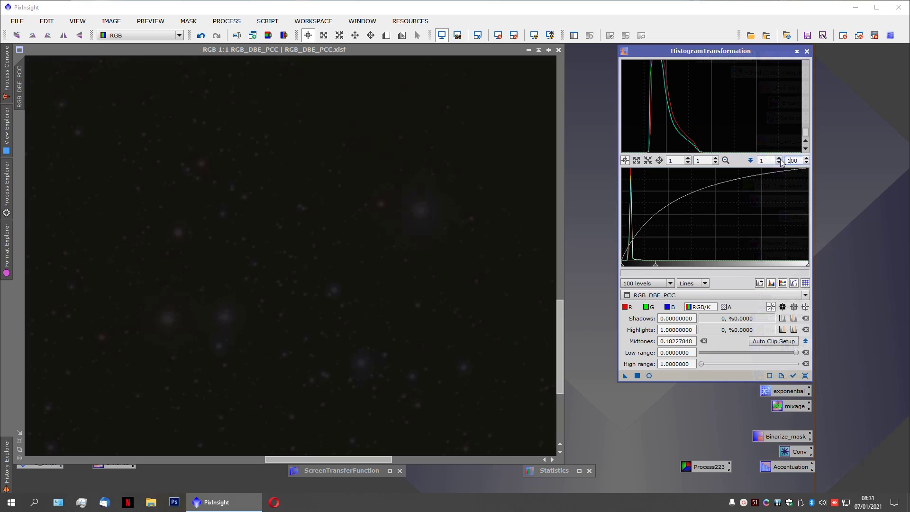
click(806, 131)
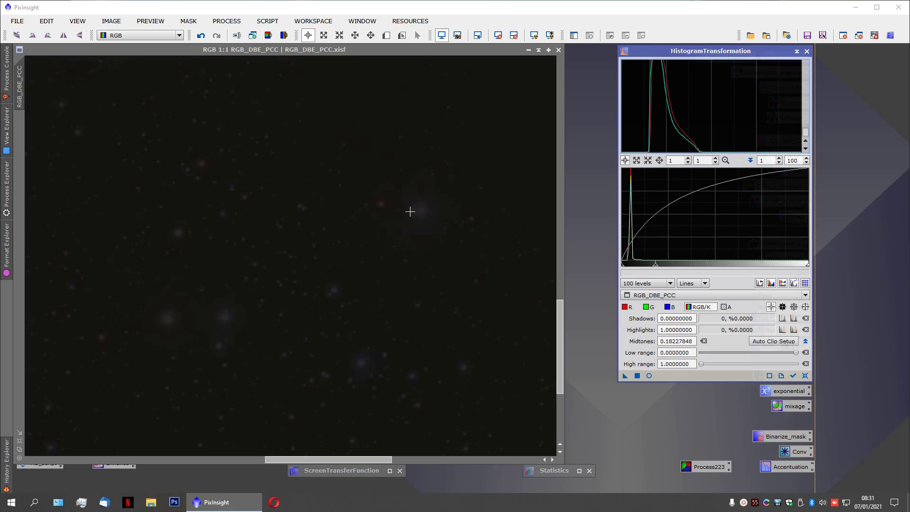
drag(421, 210, 420, 210)
drag(656, 264, 633, 266)
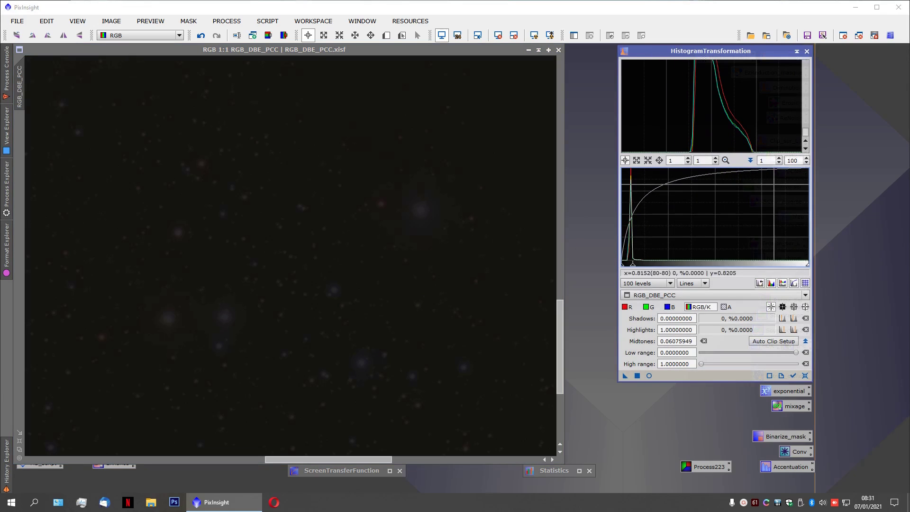
click(421, 210)
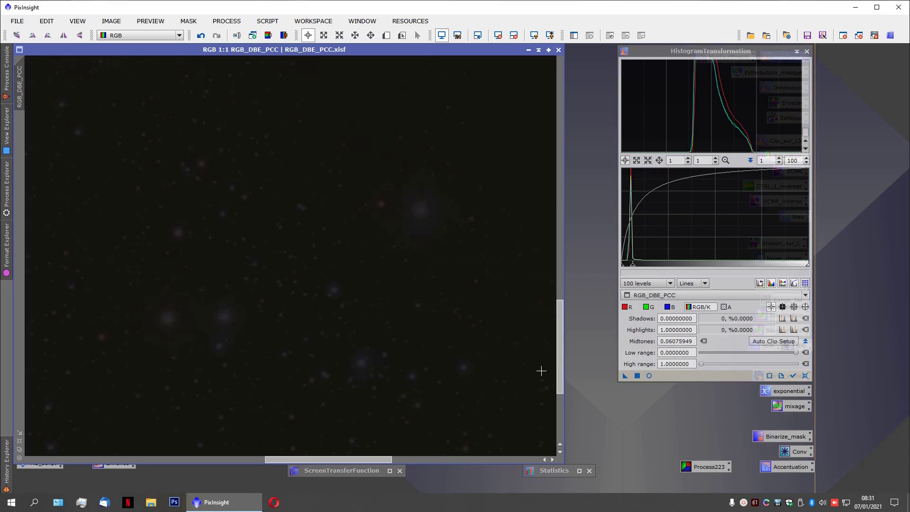
click(638, 375)
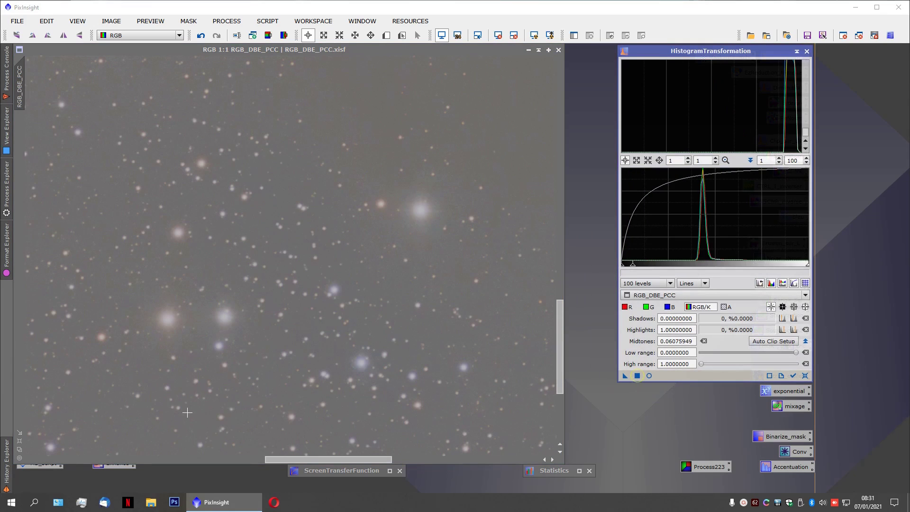
Step: Reset HistogramTransformation, raise the shadows to 0.36708861, apply it to the image, and reset the settings again
click(805, 376)
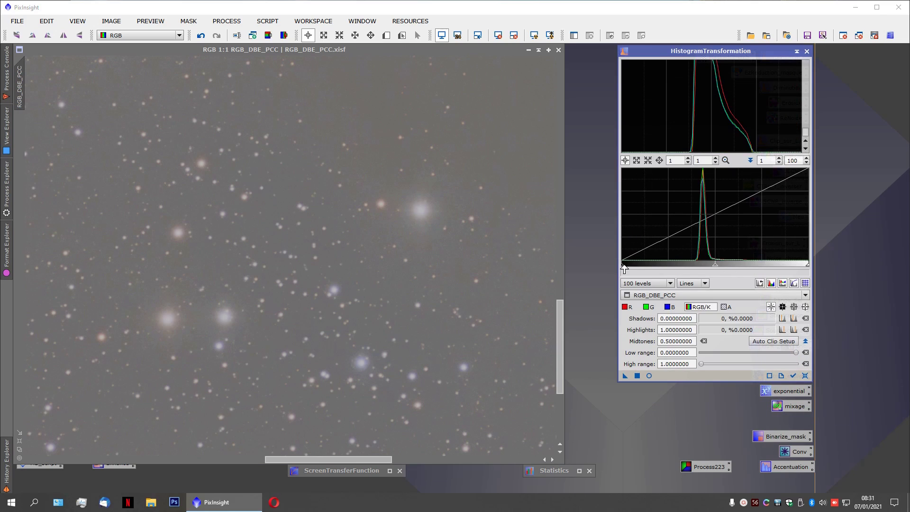
drag(622, 268, 690, 265)
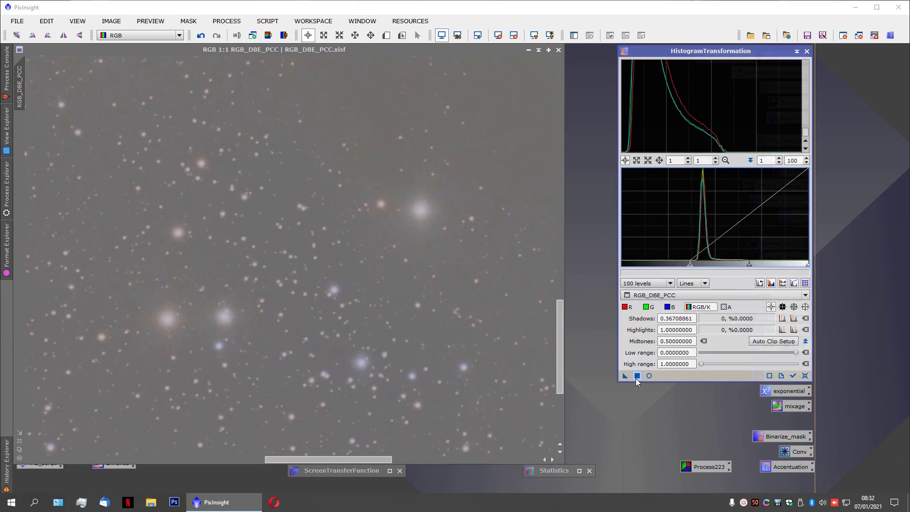
click(398, 494)
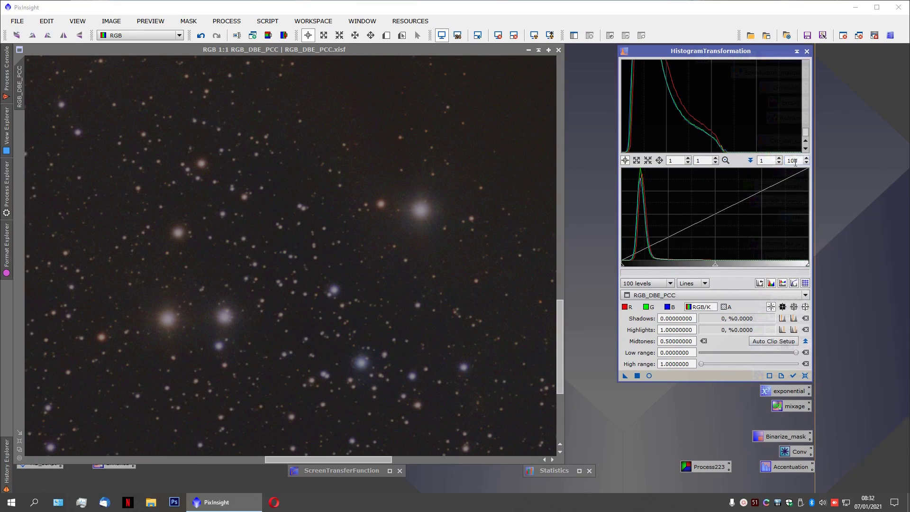
Step: With the histogram's vertical magnification at 1, lower the combined RGB/K midtones to 0.43291139 and raise the red channel's midtones to 0.51645570
key(BackSpace)
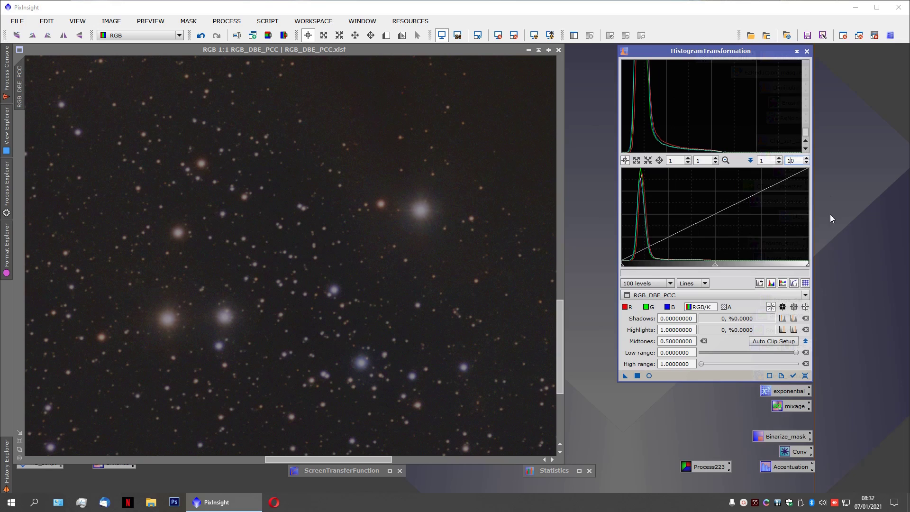
drag(805, 132, 780, 52)
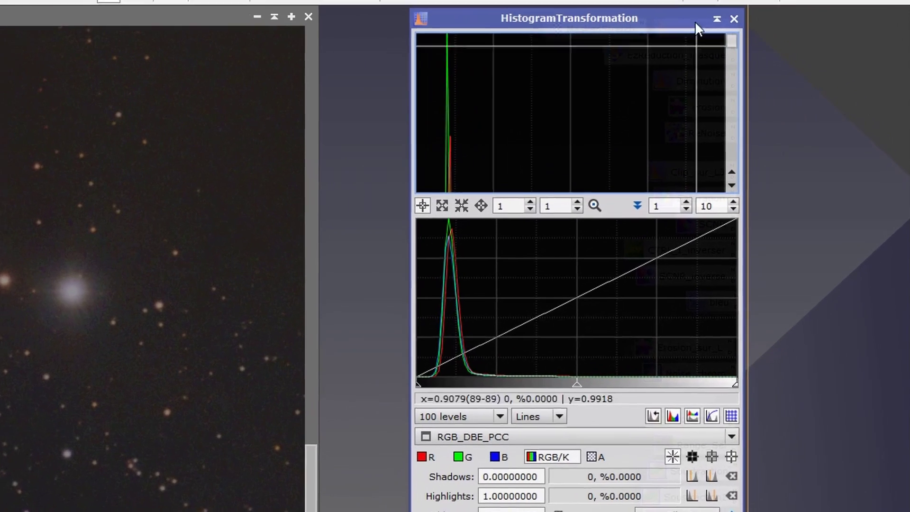
drag(574, 386, 552, 387)
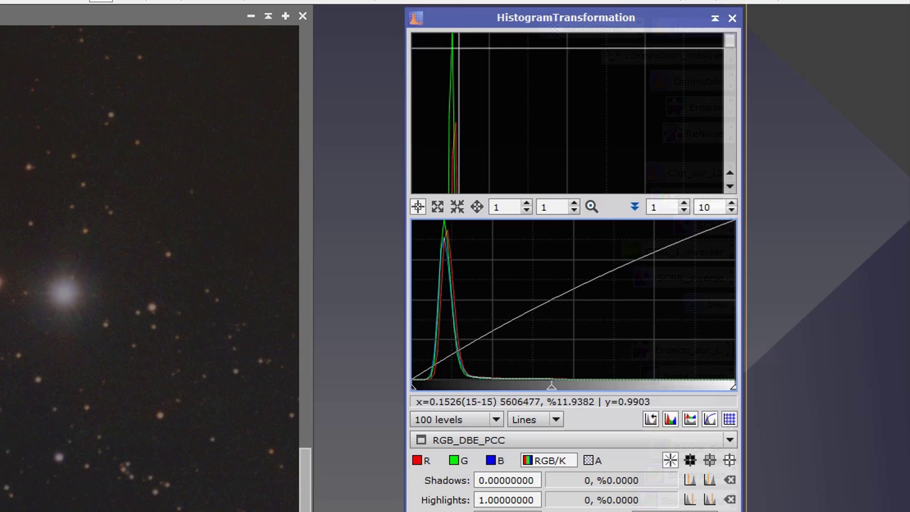
click(711, 207)
key(BackSpace)
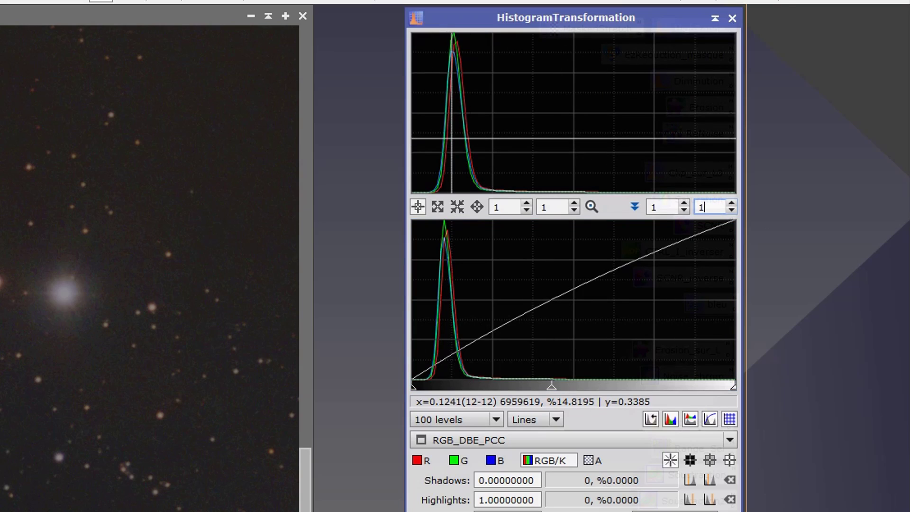
click(452, 139)
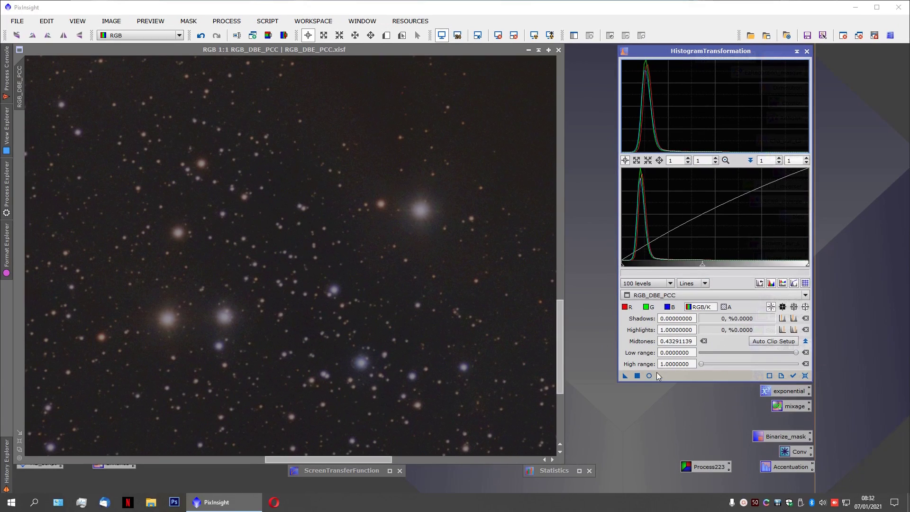
click(626, 306)
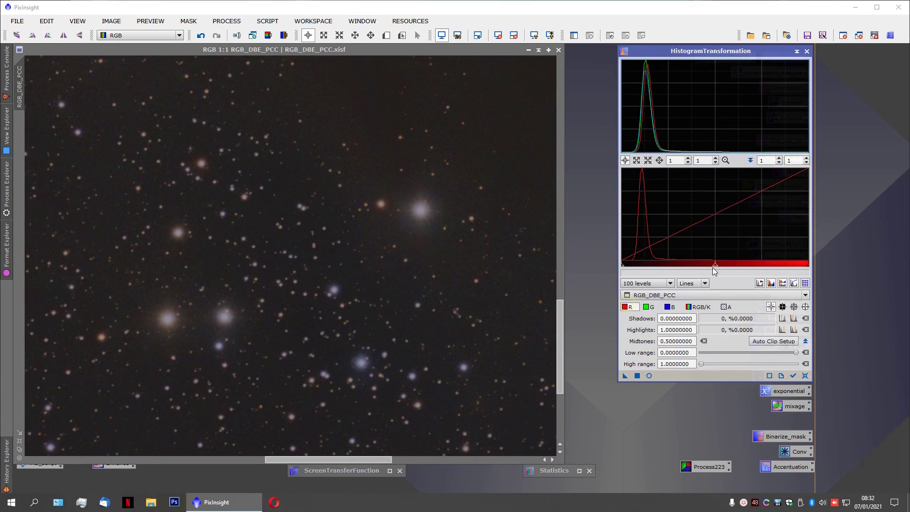
drag(716, 267, 718, 267)
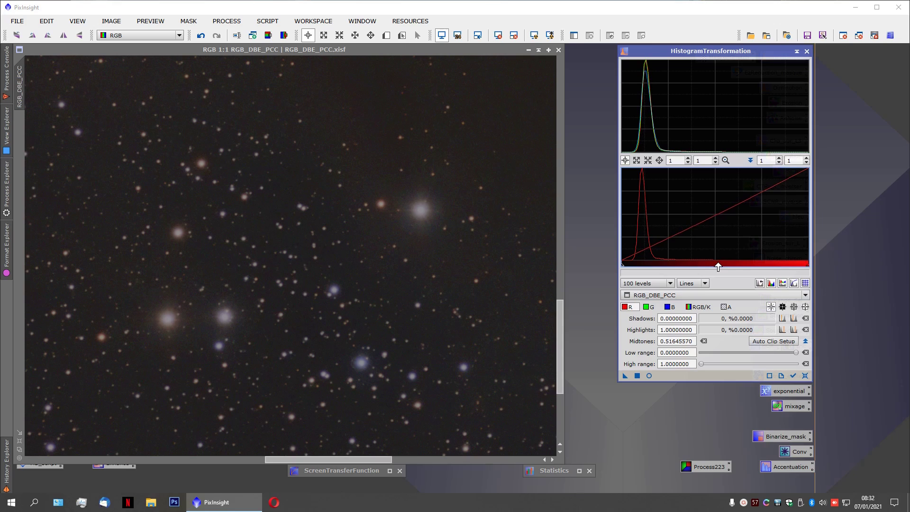
Step: Draw a small preview on the sky background beside the dark nebula's head, and check its placement with a temporary screen stretch
scroll(240, 181, down, 5)
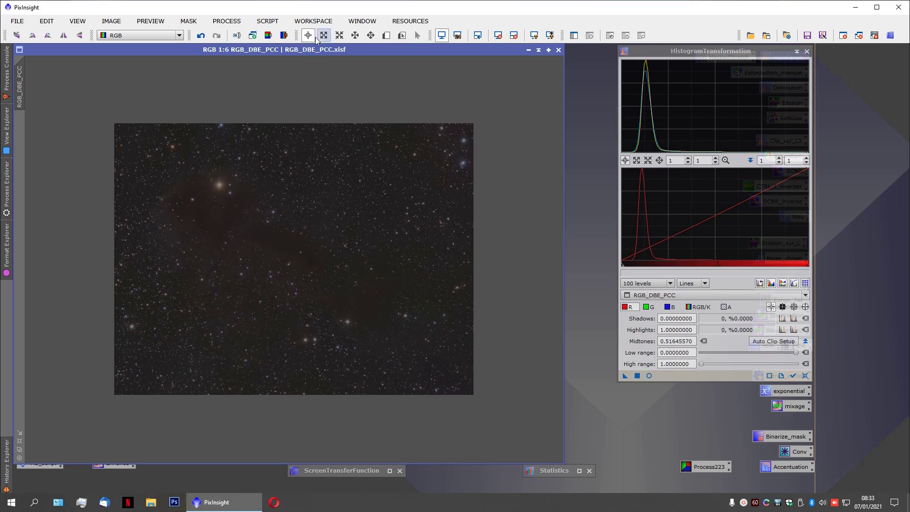
click(387, 35)
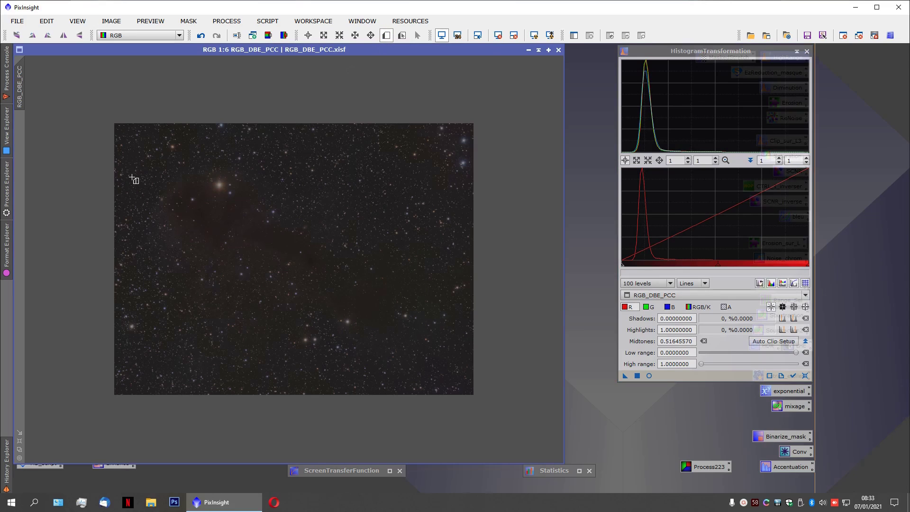
drag(134, 170, 157, 198)
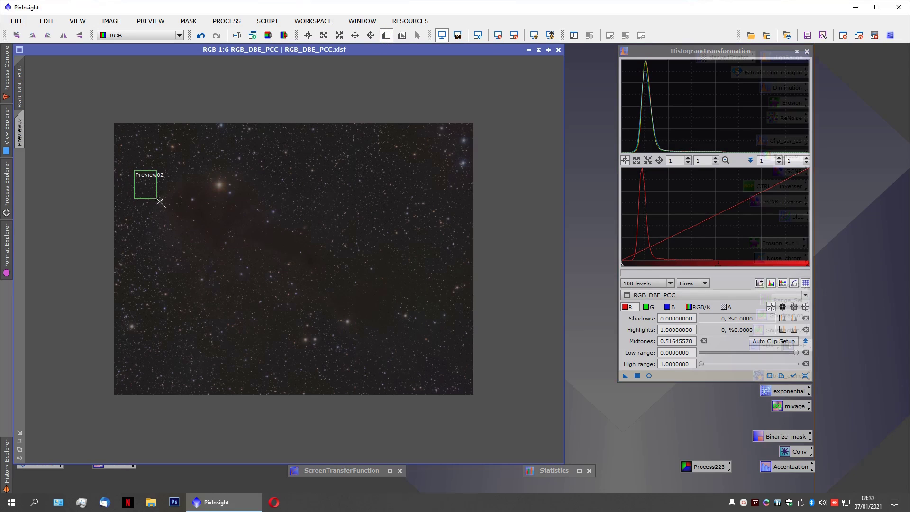
click(478, 36)
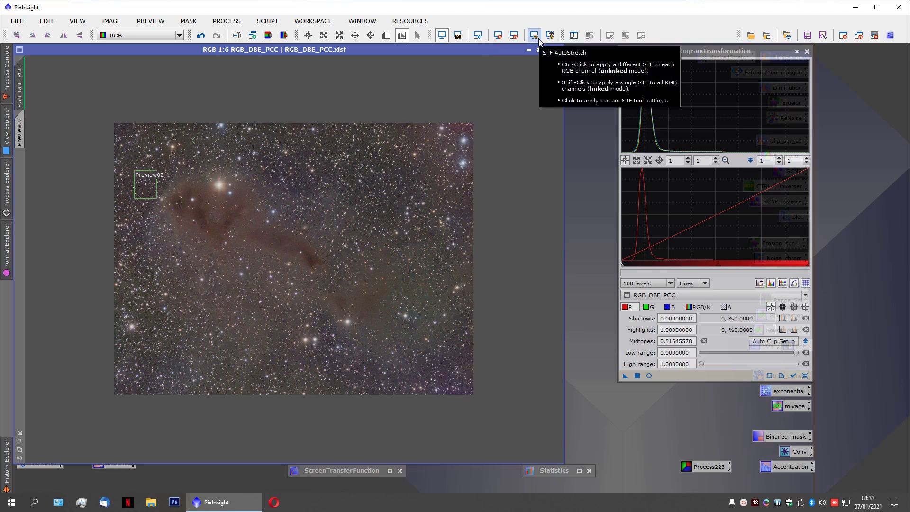
click(498, 35)
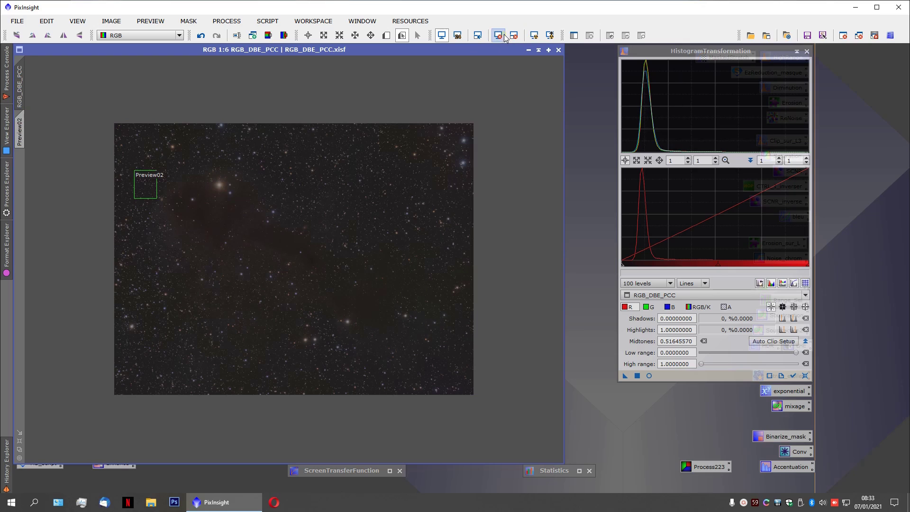
Step: Using the new preview's histogram in HistogramTransformation, lower the RGB/K midtones slightly and set the red channel's midtones to 0.52405063
click(691, 295)
click(692, 256)
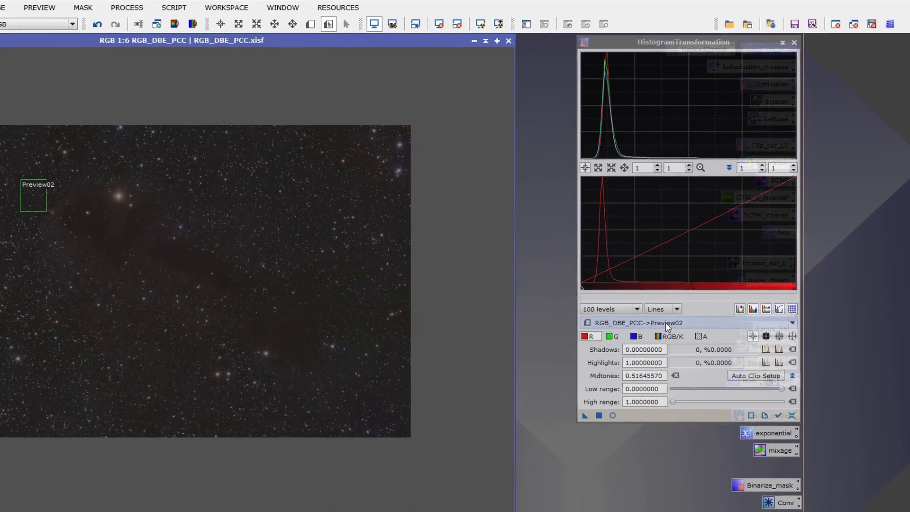
click(696, 307)
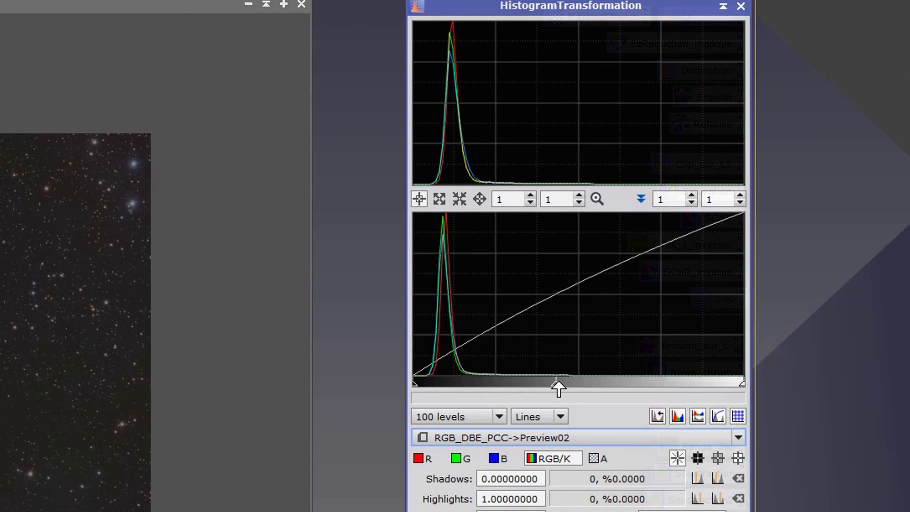
drag(560, 384, 549, 383)
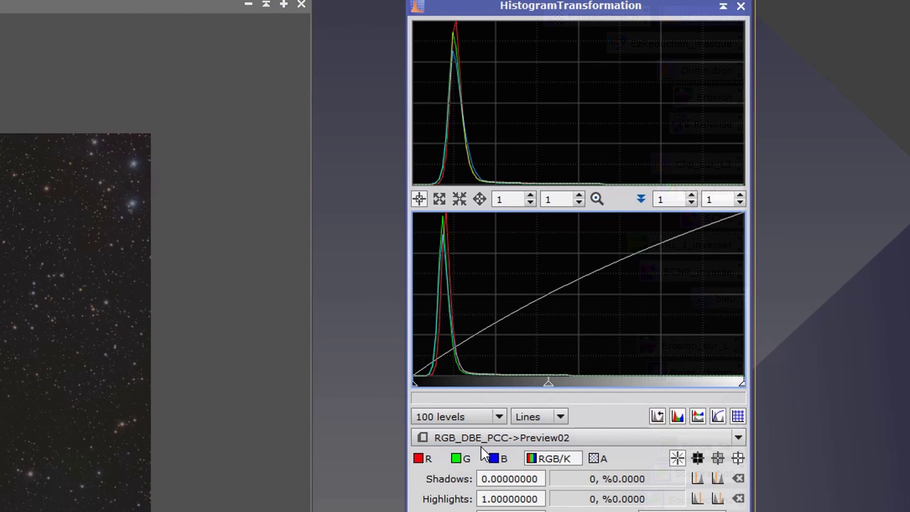
click(425, 459)
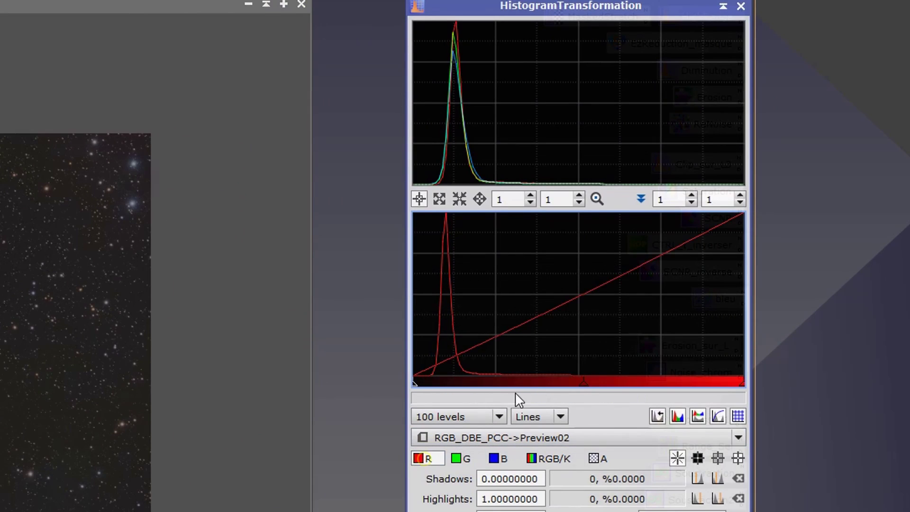
click(585, 387)
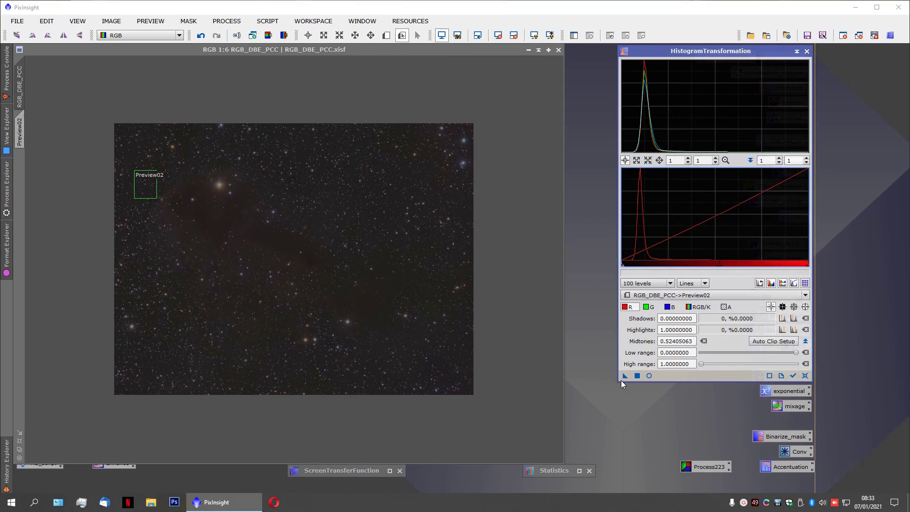
Step: Apply the red and midtones correction to the image, reset HistogramTransformation, and switch its histogram source to the full RGB_DBE_PCC view
drag(626, 375, 456, 366)
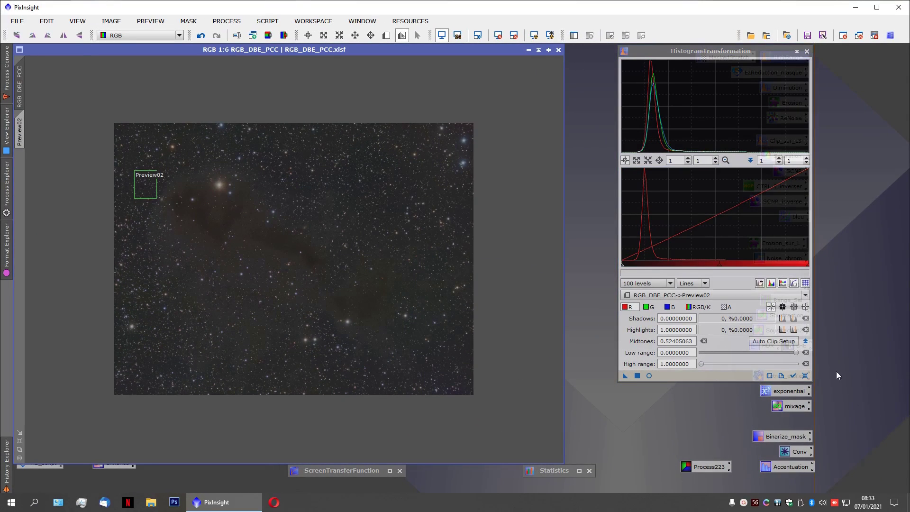
click(805, 375)
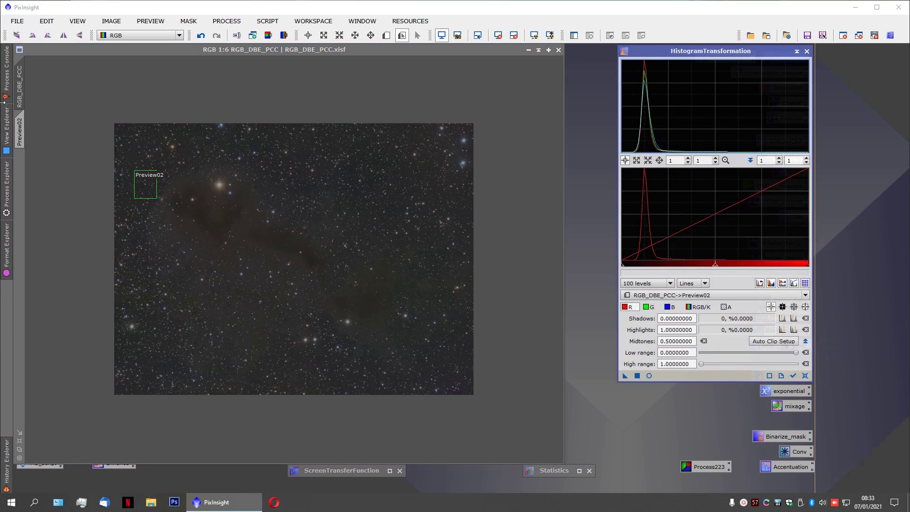
scroll(670, 297, up, 1)
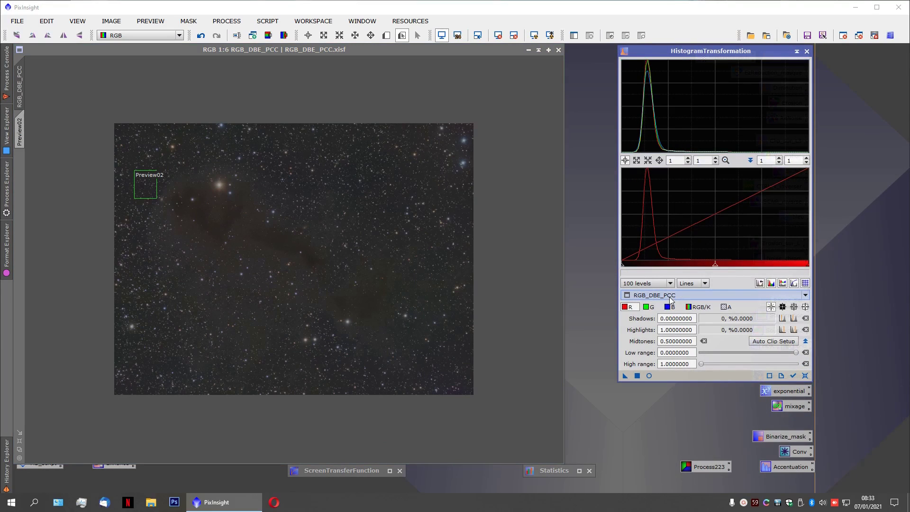
Step: Select the combined RGB/K channel, bring the bright stars into close view, and examine the histogram's highlight end at vertical magnification 10
click(696, 307)
drag(621, 266, 621, 268)
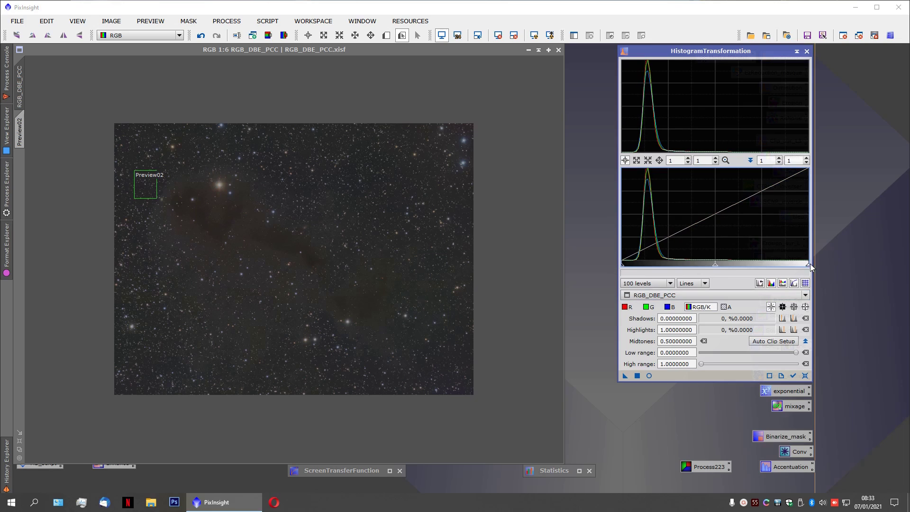
drag(809, 264, 841, 264)
scroll(327, 329, up, 3)
scroll(268, 309, up, 1)
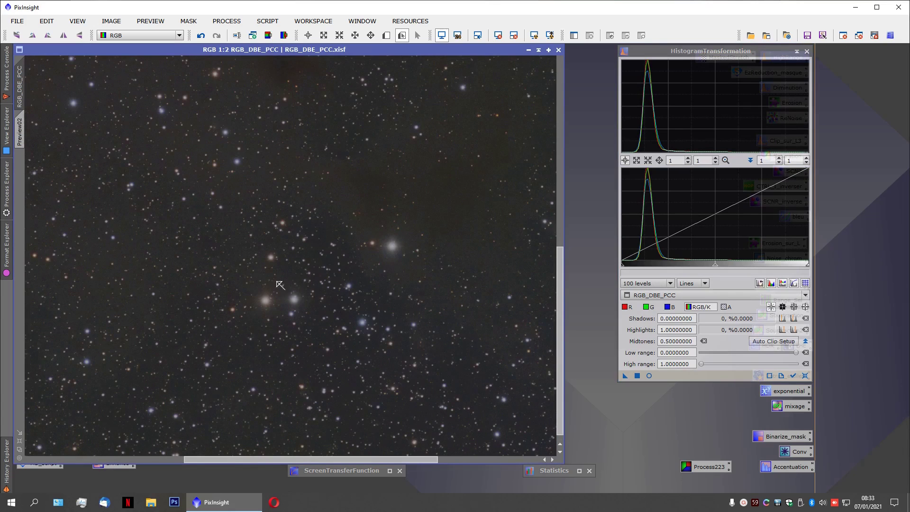
scroll(312, 269, up, 1)
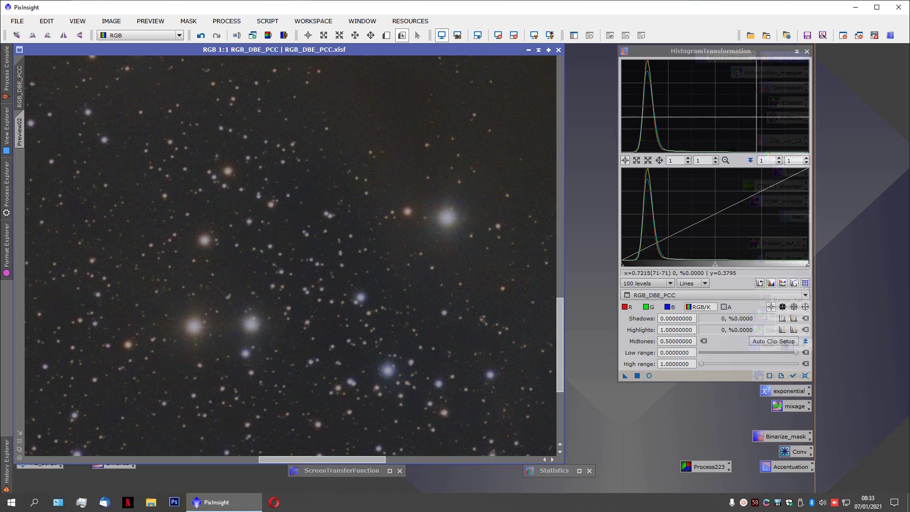
click(799, 161)
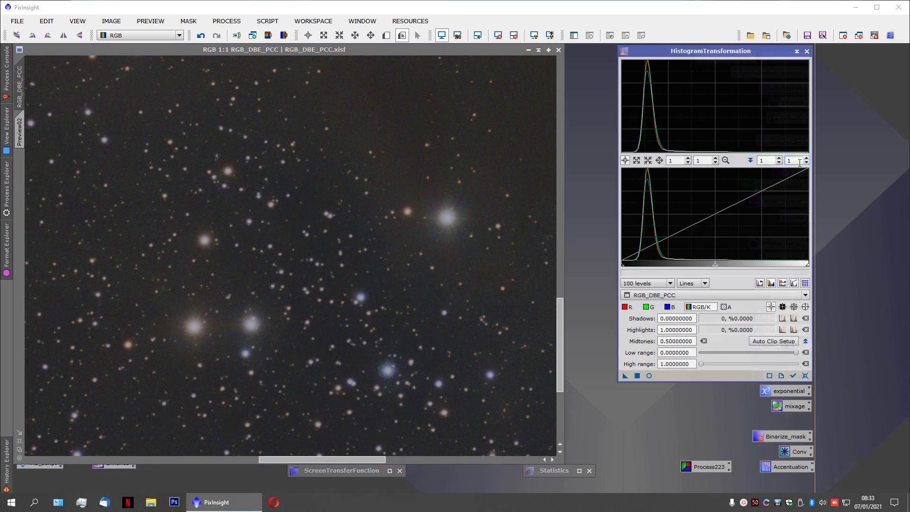
text(0)
drag(806, 66, 806, 137)
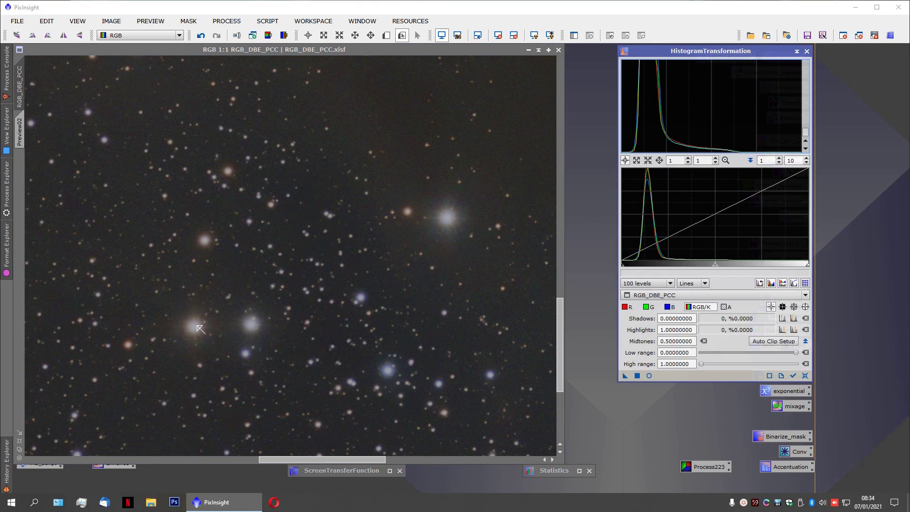
Step: Probe the bright orange star's core as a guide, set the RGB/K highlights to 0.74430380, apply it to the image, and reset the settings
click(308, 35)
drag(196, 328, 194, 326)
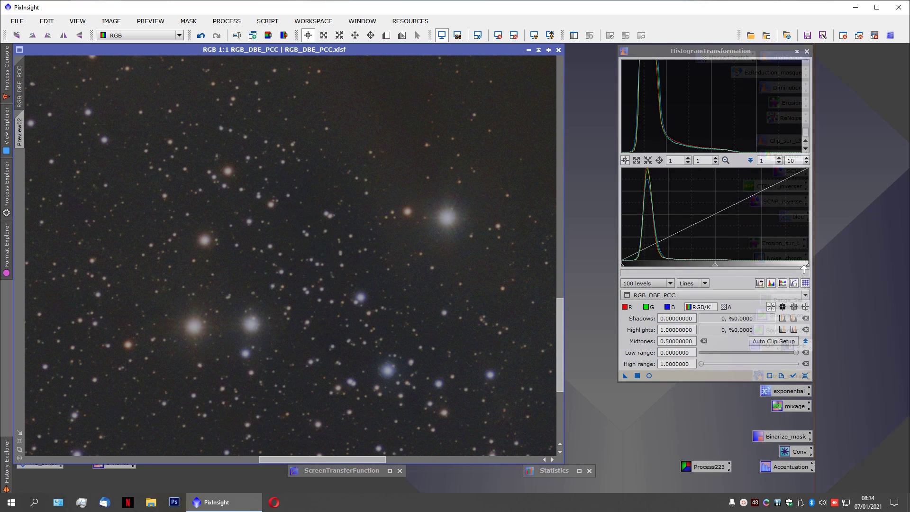
drag(808, 266, 761, 270)
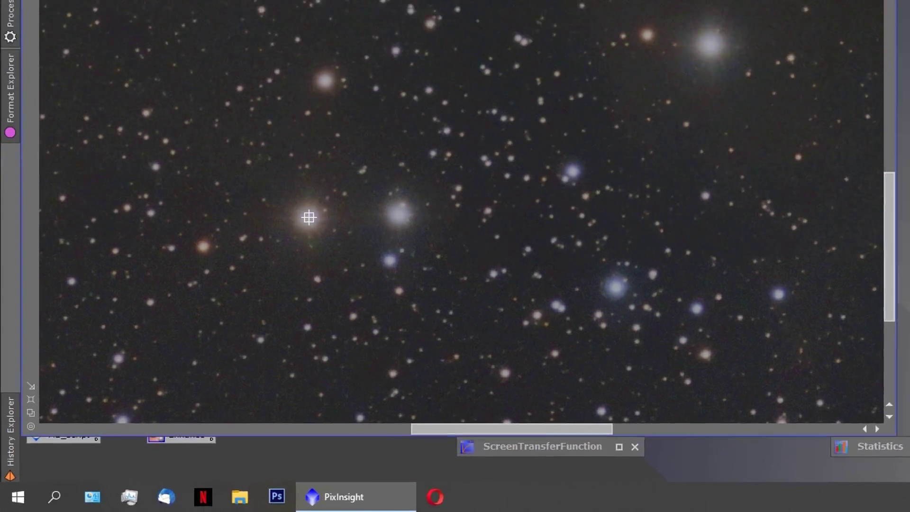
click(194, 327)
drag(387, 141, 386, 142)
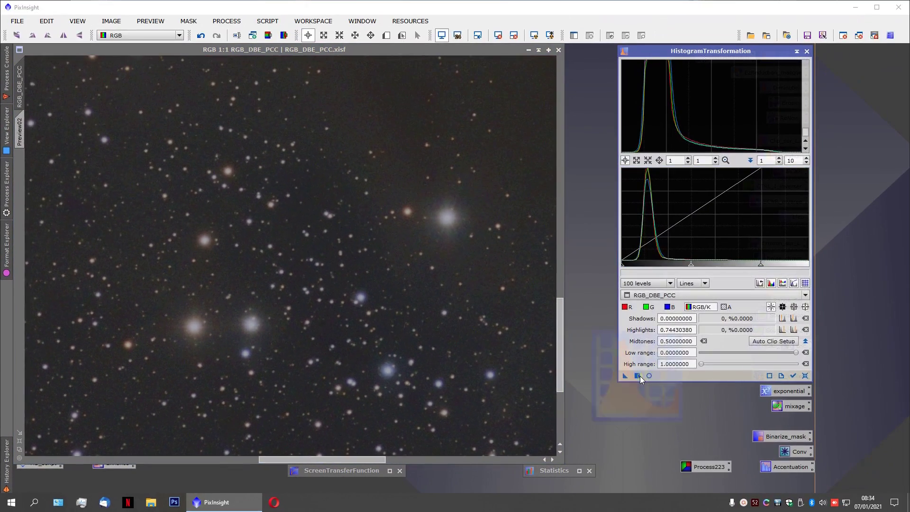
click(638, 376)
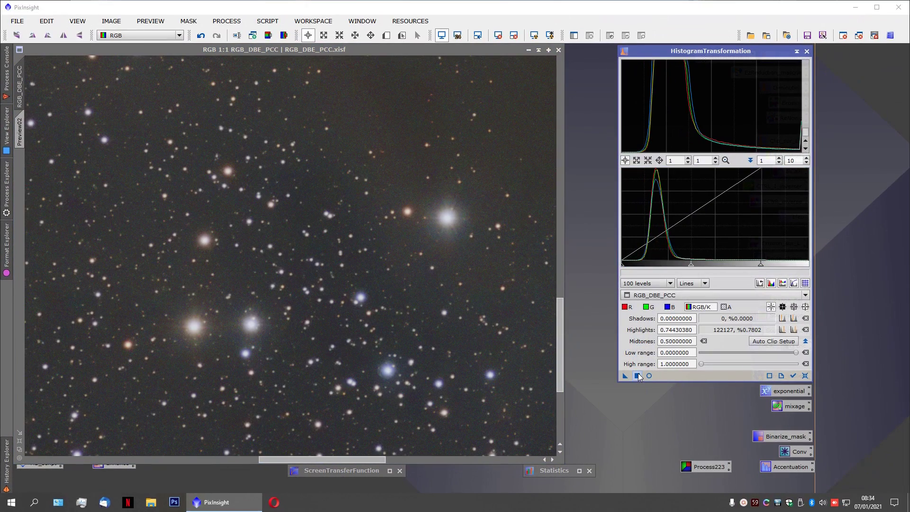
click(805, 376)
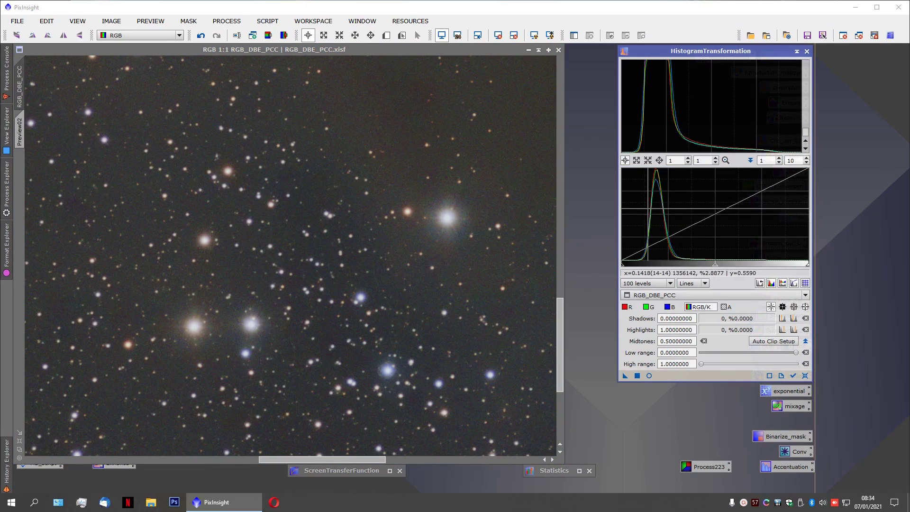
Step: Using Preview02's histogram, raise the RGB/K midtones to 0.58227848, apply the transformation to the image, and reset the settings
drag(716, 266, 714, 266)
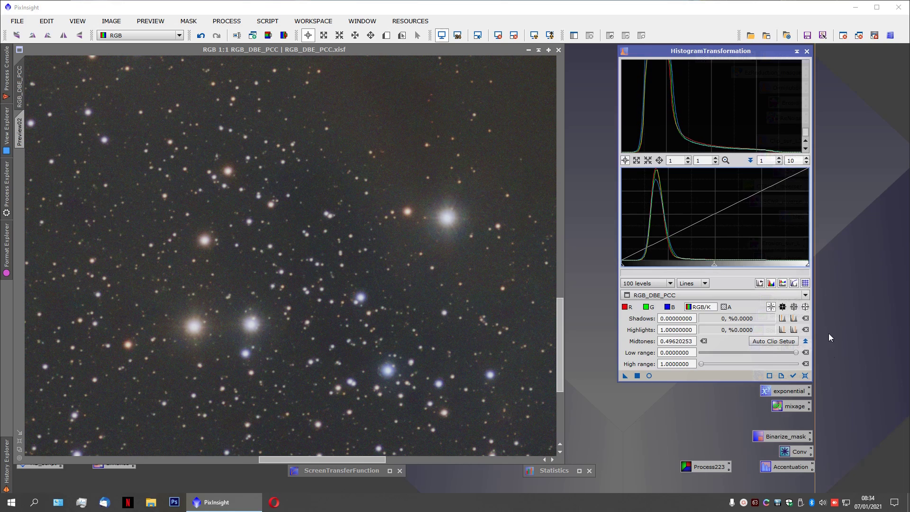
click(805, 376)
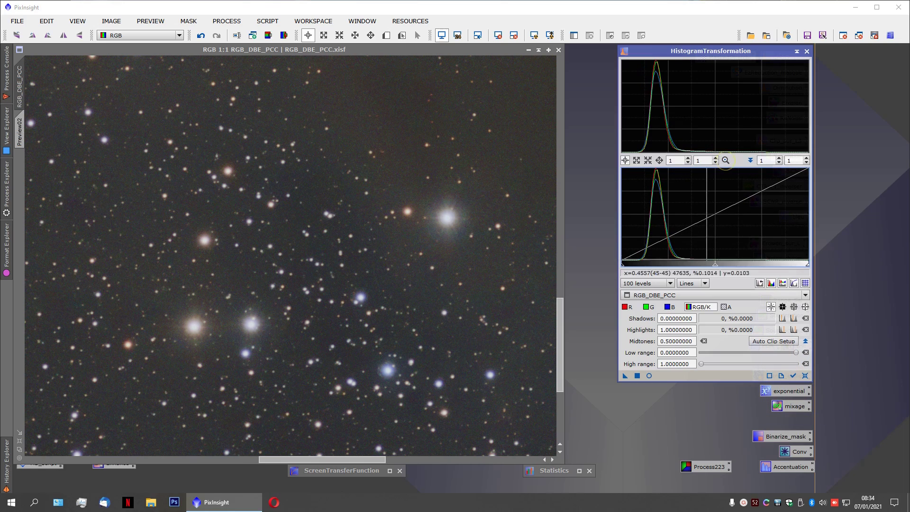
drag(715, 266, 734, 269)
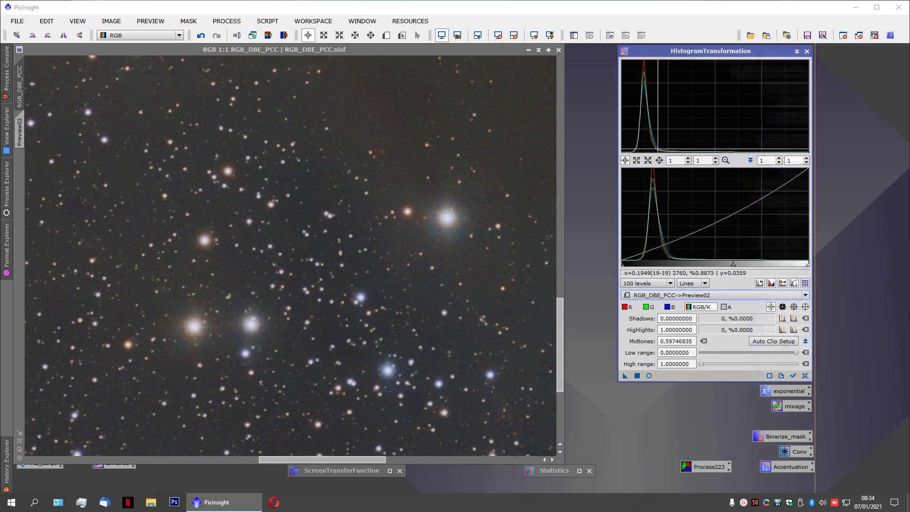
drag(734, 268, 730, 268)
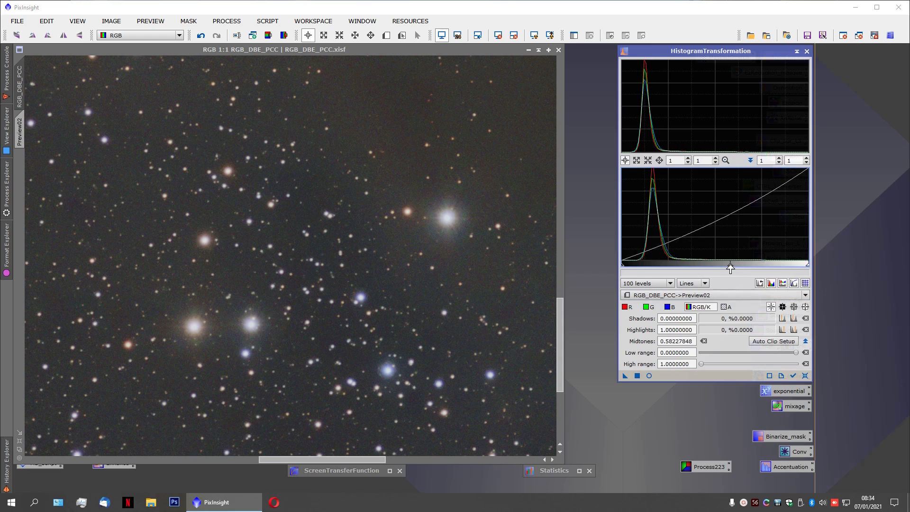
click(637, 376)
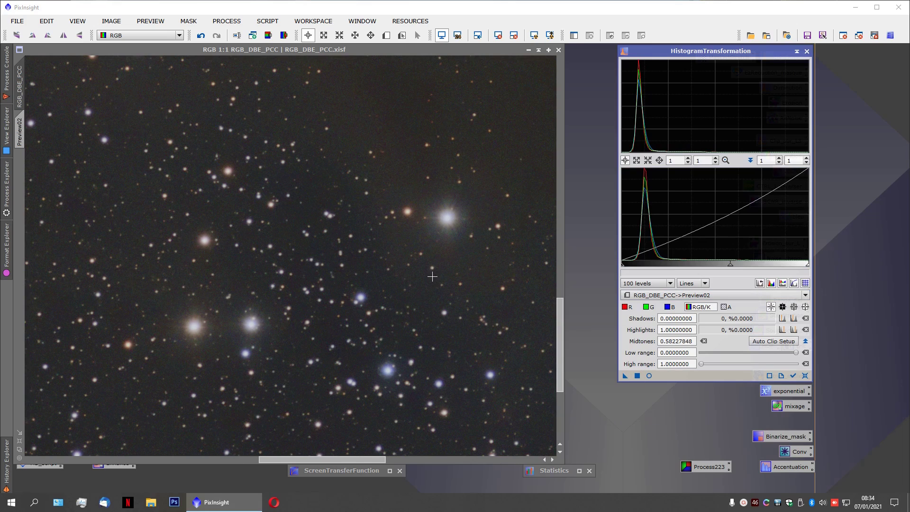
scroll(344, 297, up, 1)
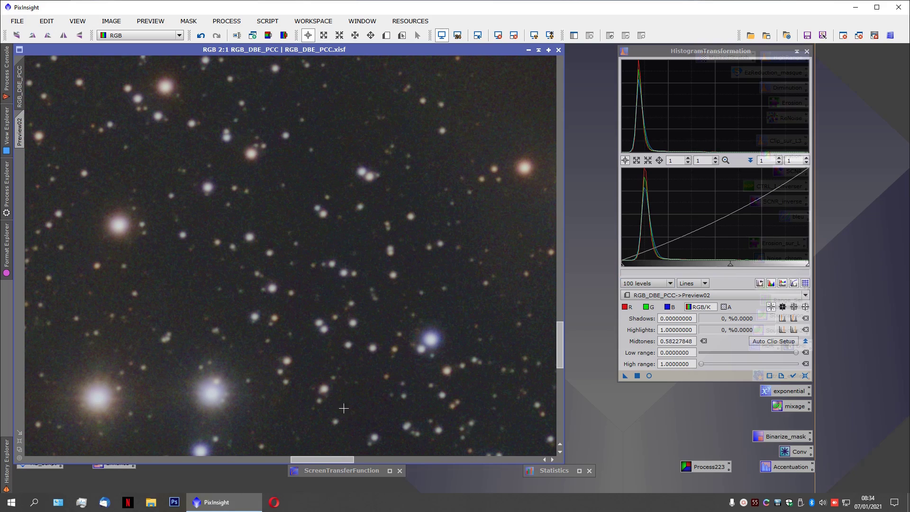
click(805, 376)
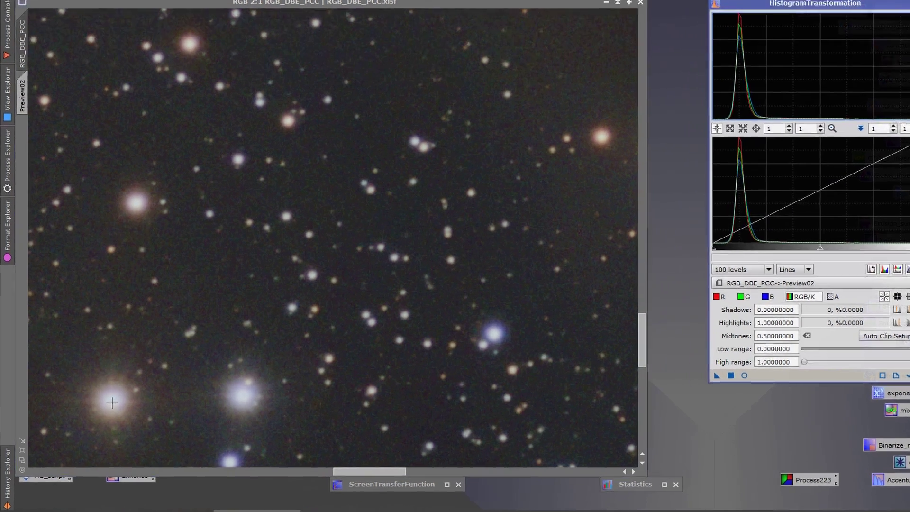
Step: Examine the RGB pixel values in the cores of the bright orange star and the blue star at 2:1
click(101, 401)
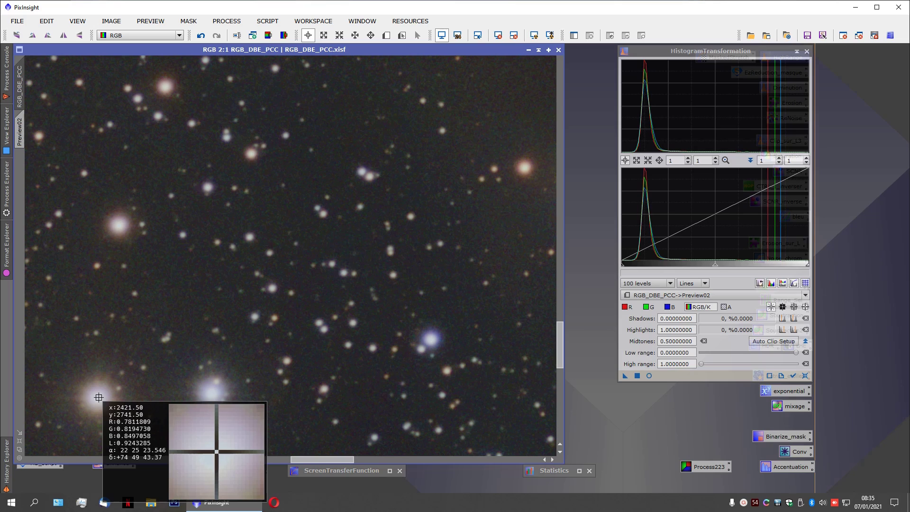
drag(99, 397, 100, 395)
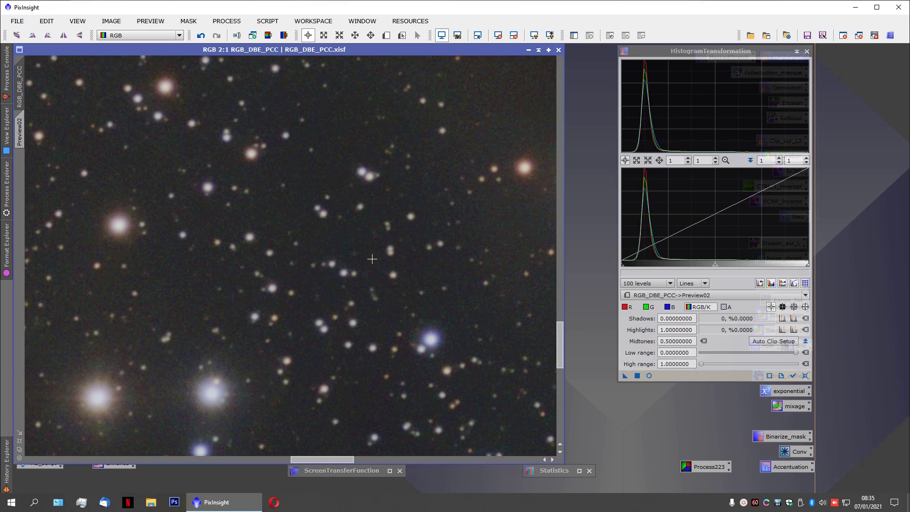
scroll(372, 259, down, 3)
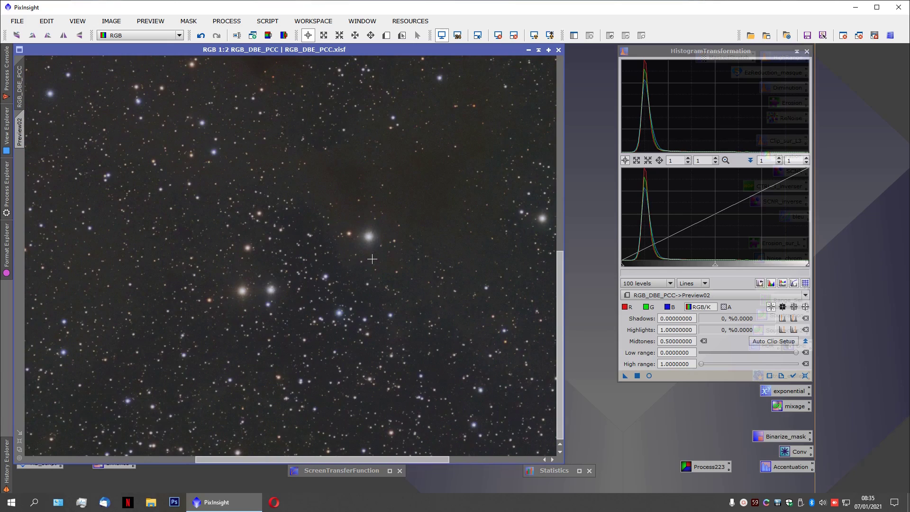
scroll(371, 259, up, 2)
scroll(372, 258, up, 1)
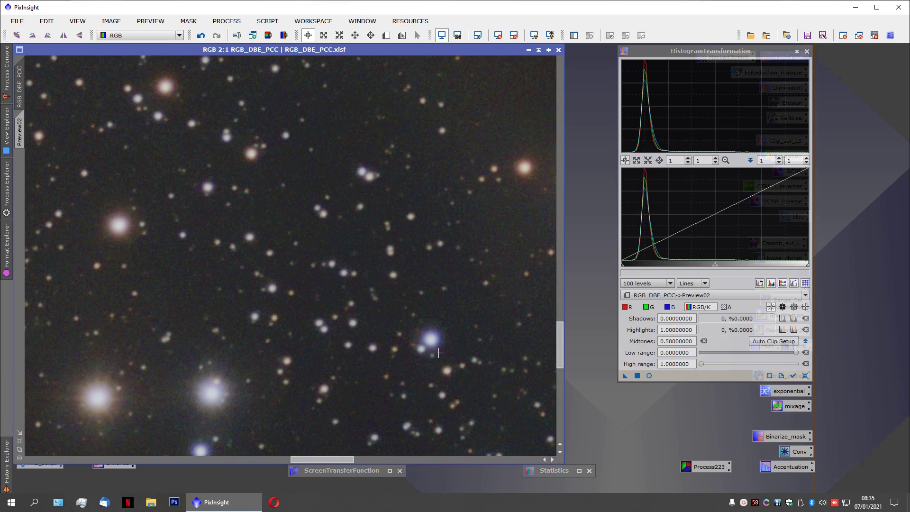
drag(432, 339, 431, 339)
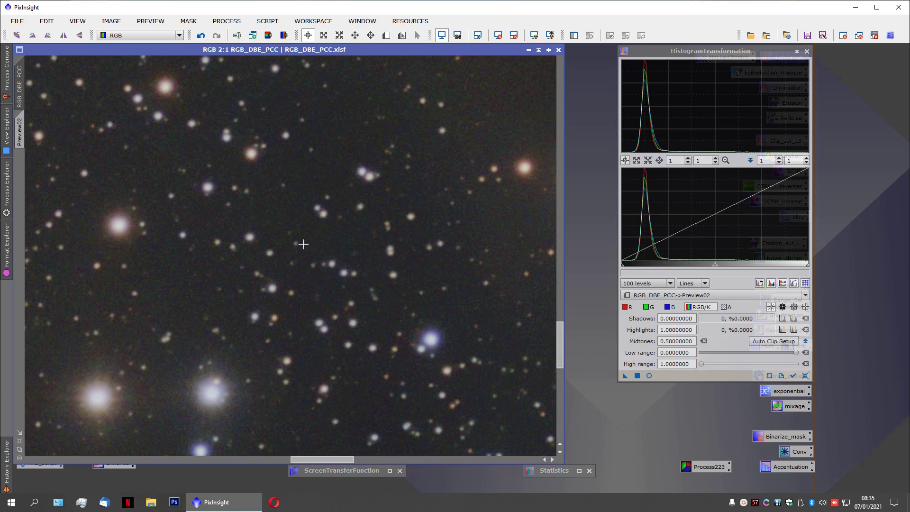